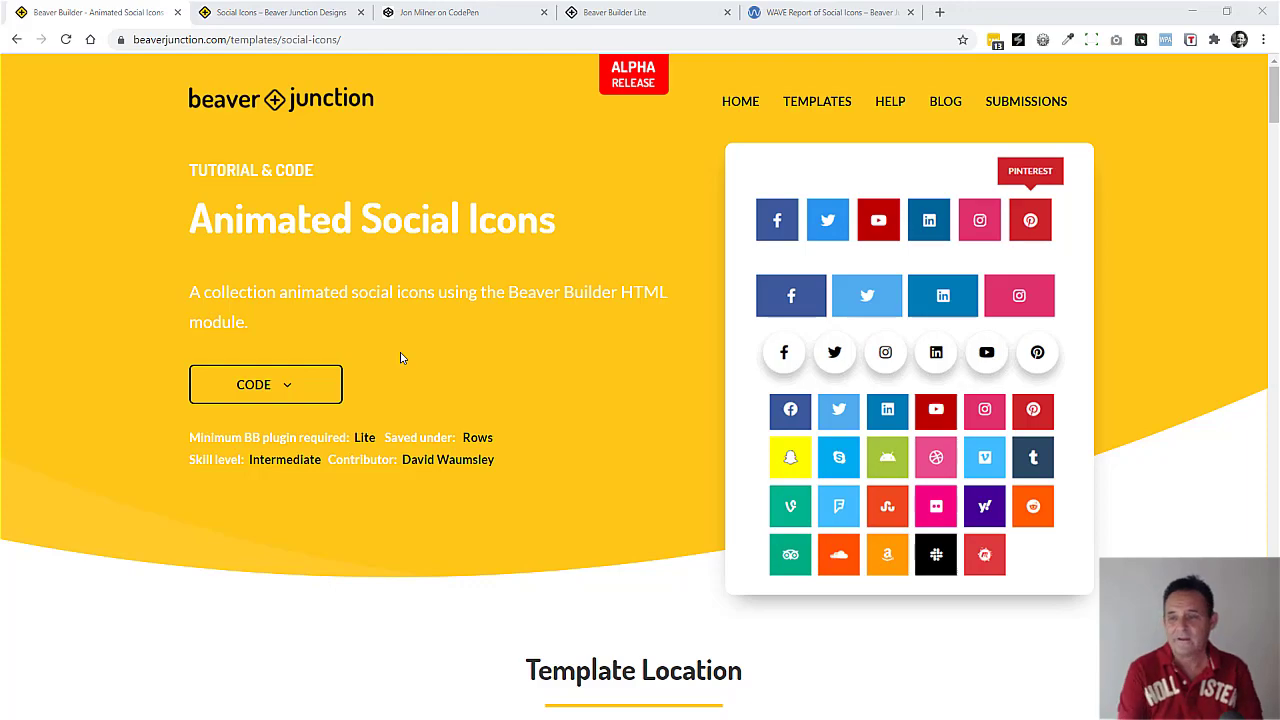
Open the Beaver Junction Animated Social Icons demo page from the template's icon-style preview.
{"action": "scroll", "coordinate": [1276, 116], "scroll_direction": "down", "scroll_amount": 1}
{"action": "left_click_drag", "start_coordinate": [1276, 116], "coordinate": [1231, 93]}
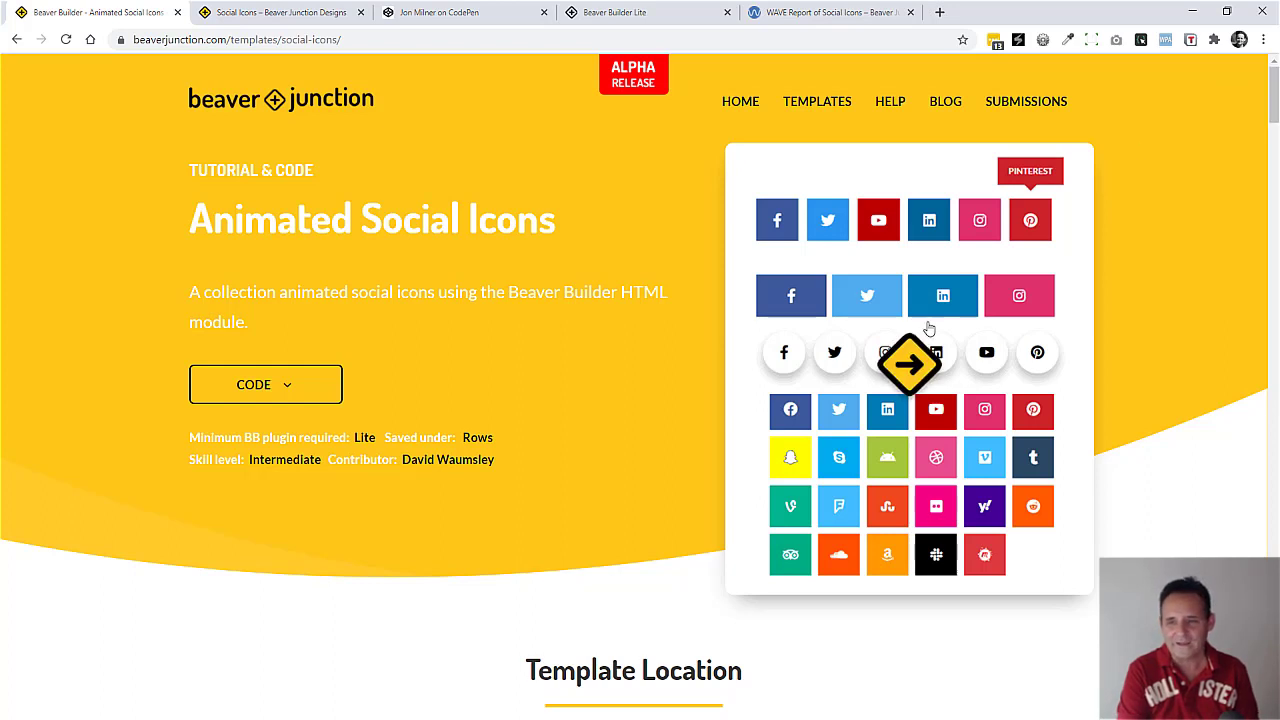
{"action": "left_click", "coordinate": [905, 370]}
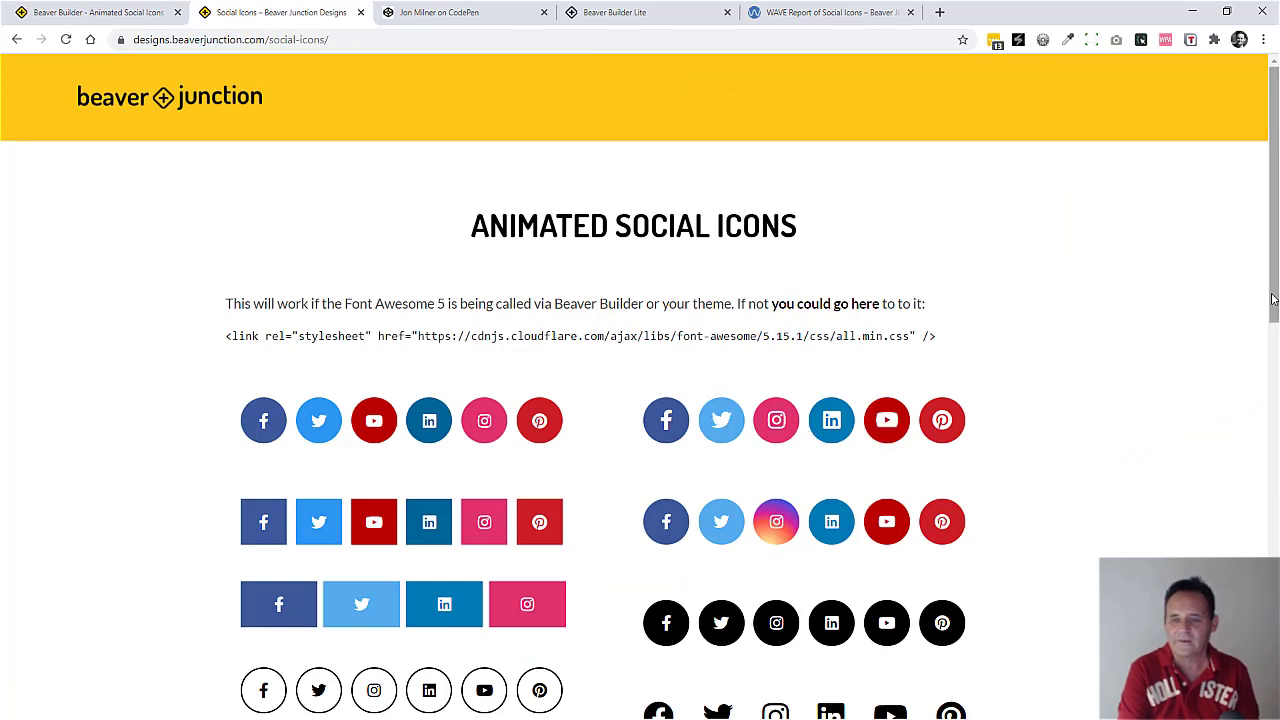
{"action": "left_click_drag", "start_coordinate": [1275, 292], "coordinate": [1275, 346]}
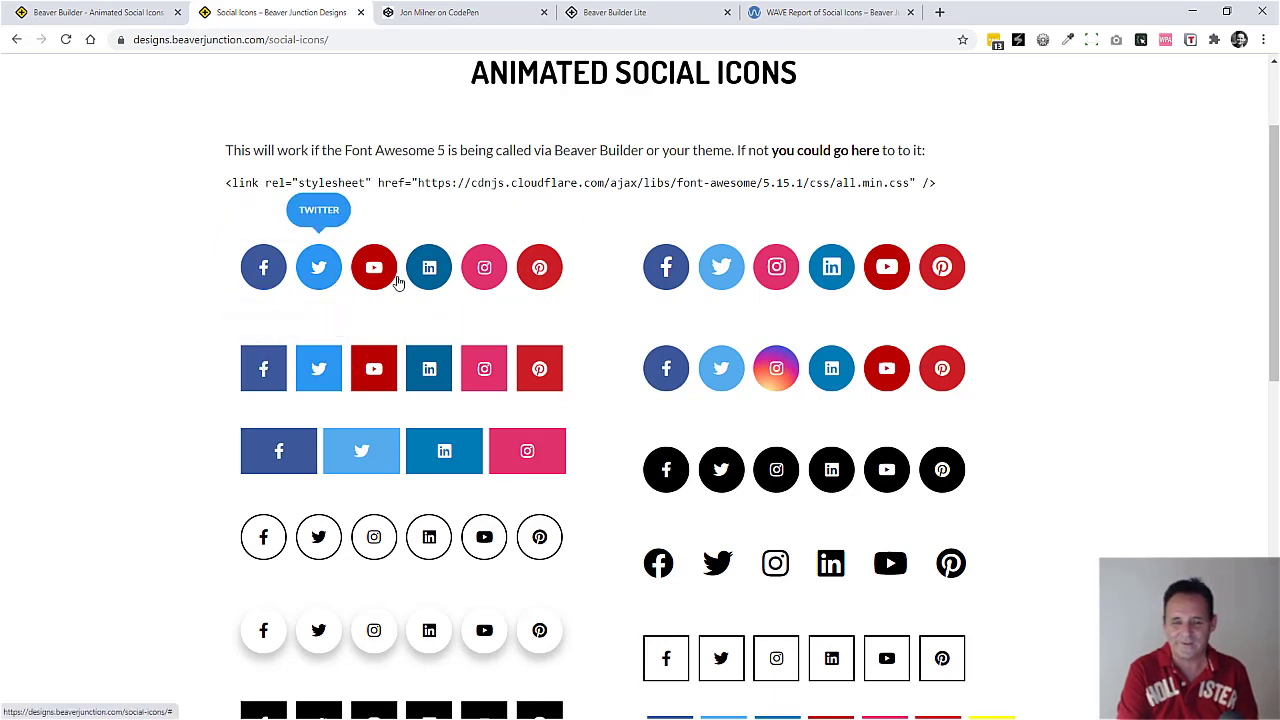
{"action": "left_click", "coordinate": [425, 14]}
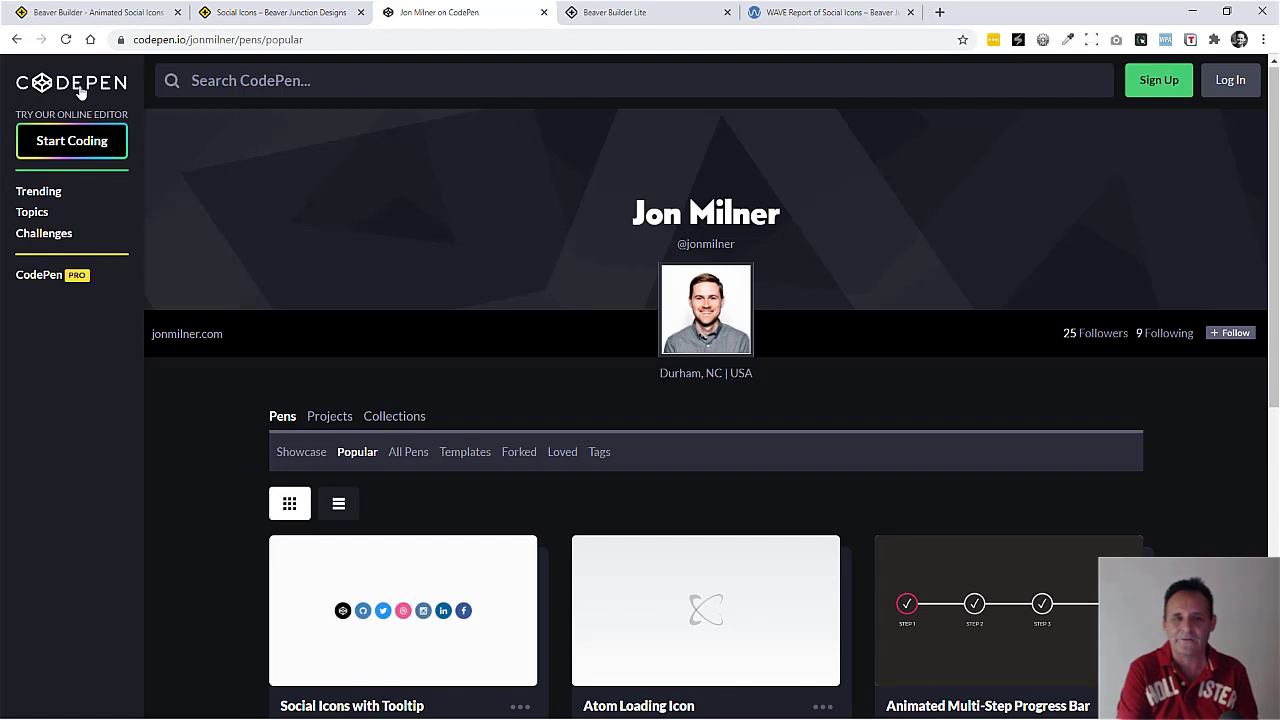
{"action": "left_click", "coordinate": [280, 12]}
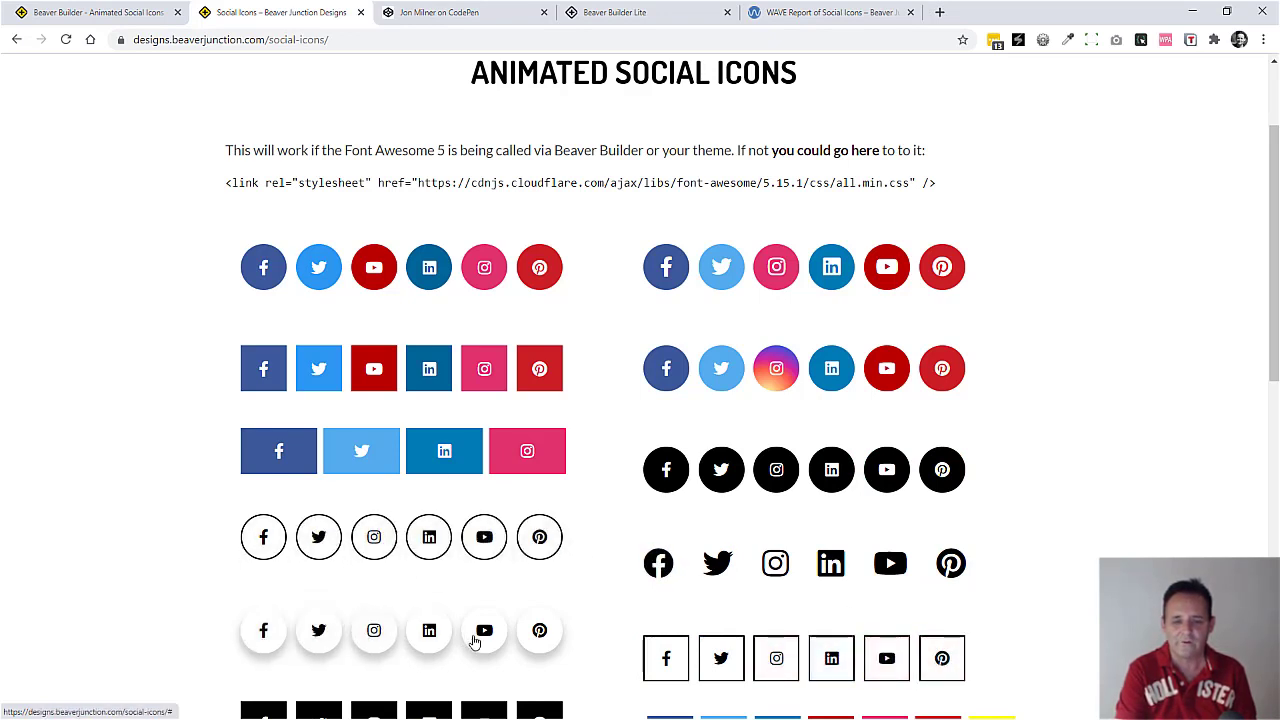
{"action": "left_click_drag", "start_coordinate": [1272, 362], "coordinate": [1272, 480]}
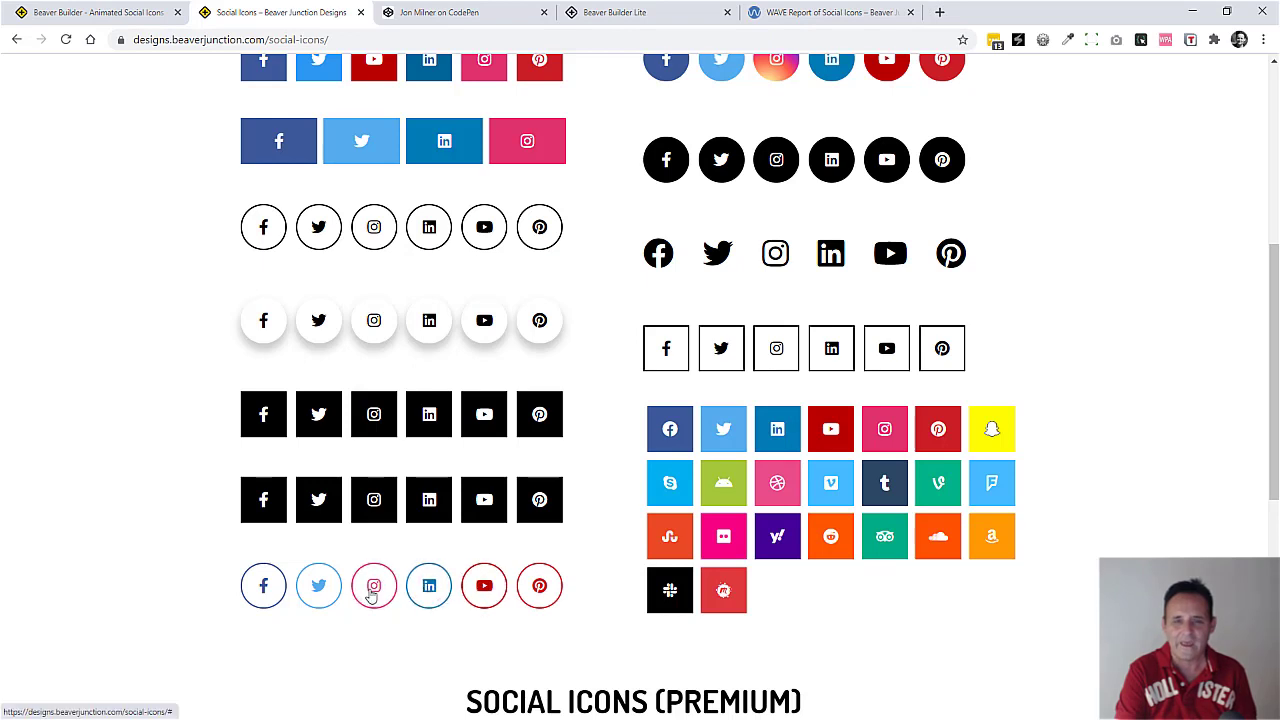
{"action": "left_click_drag", "start_coordinate": [1272, 345], "coordinate": [1034, 283]}
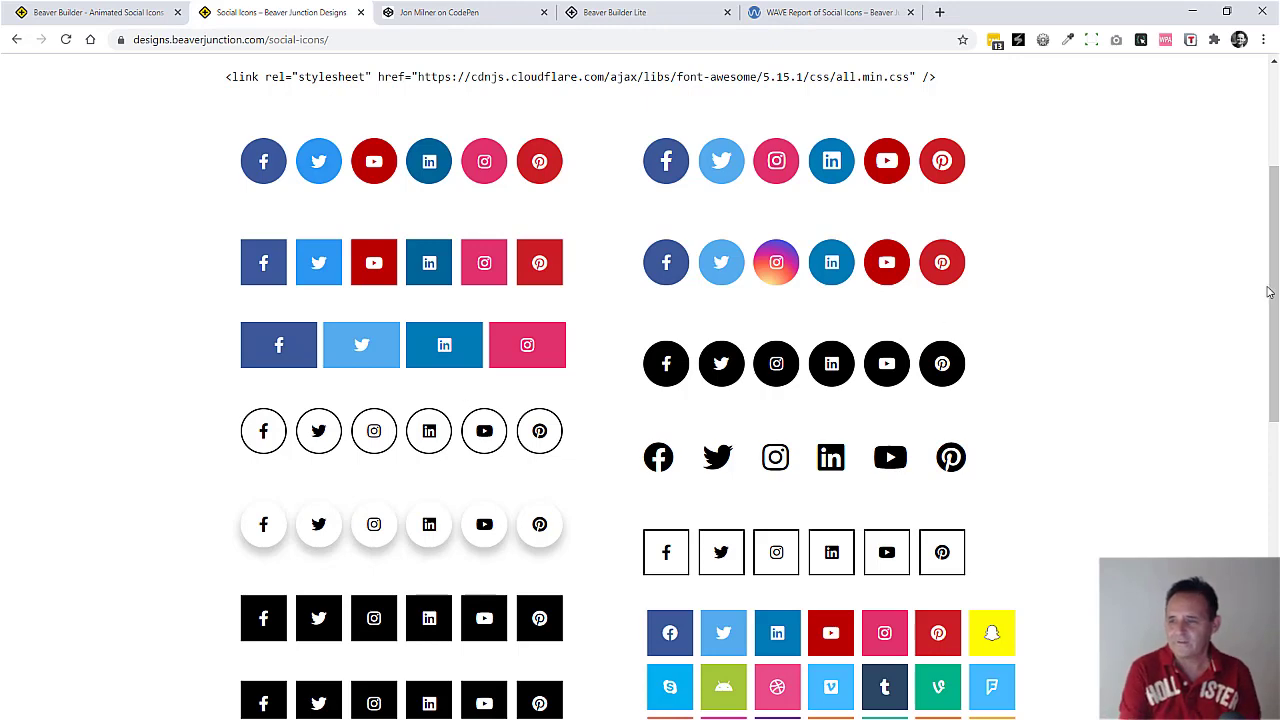
{"action": "scroll", "coordinate": [1240, 283], "scroll_direction": "down", "scroll_amount": 3}
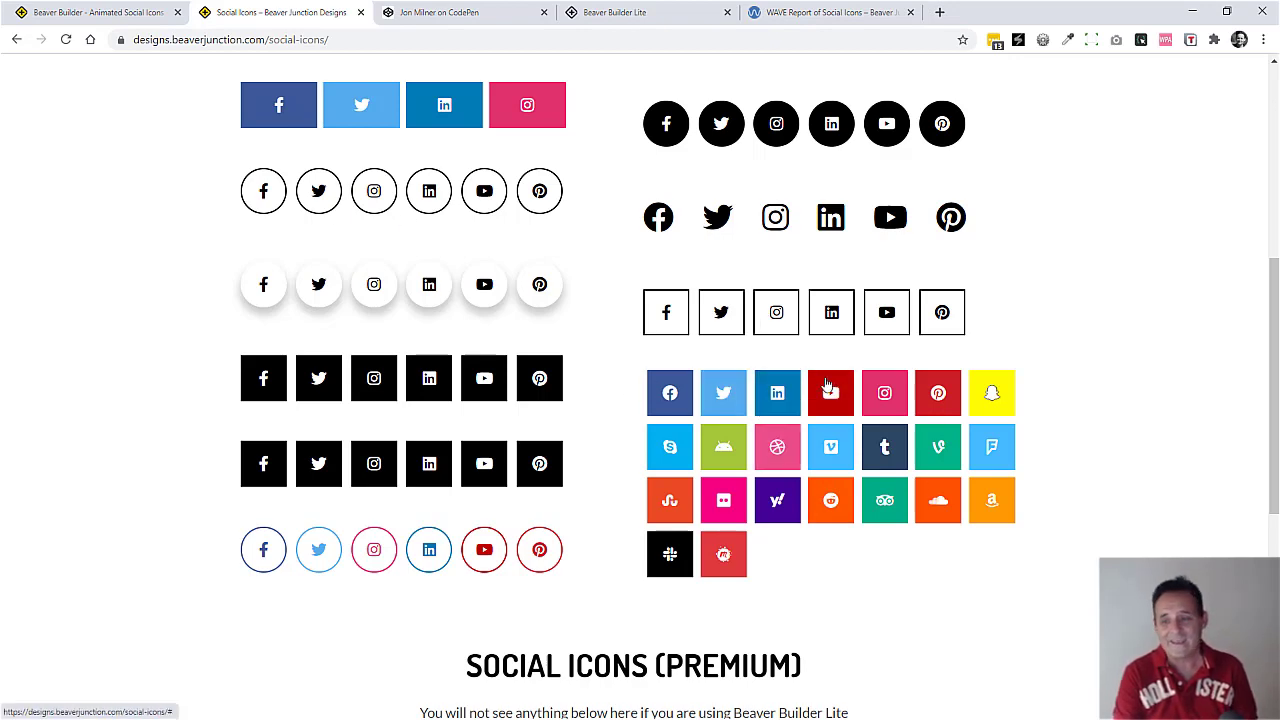
{"action": "left_click_drag", "start_coordinate": [1273, 305], "coordinate": [1270, 428]}
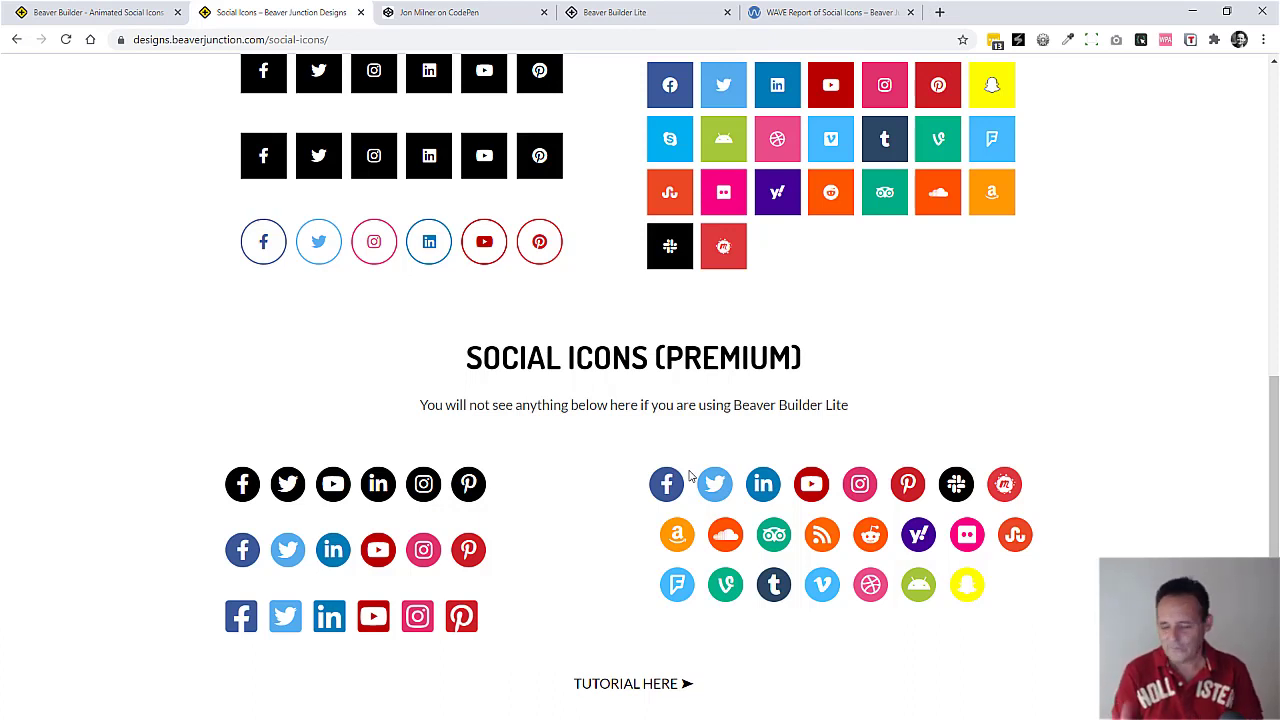
Return to the Home page editor, close the saved Rows panel, and scroll to Social Icons.
{"action": "left_click", "coordinate": [612, 22]}
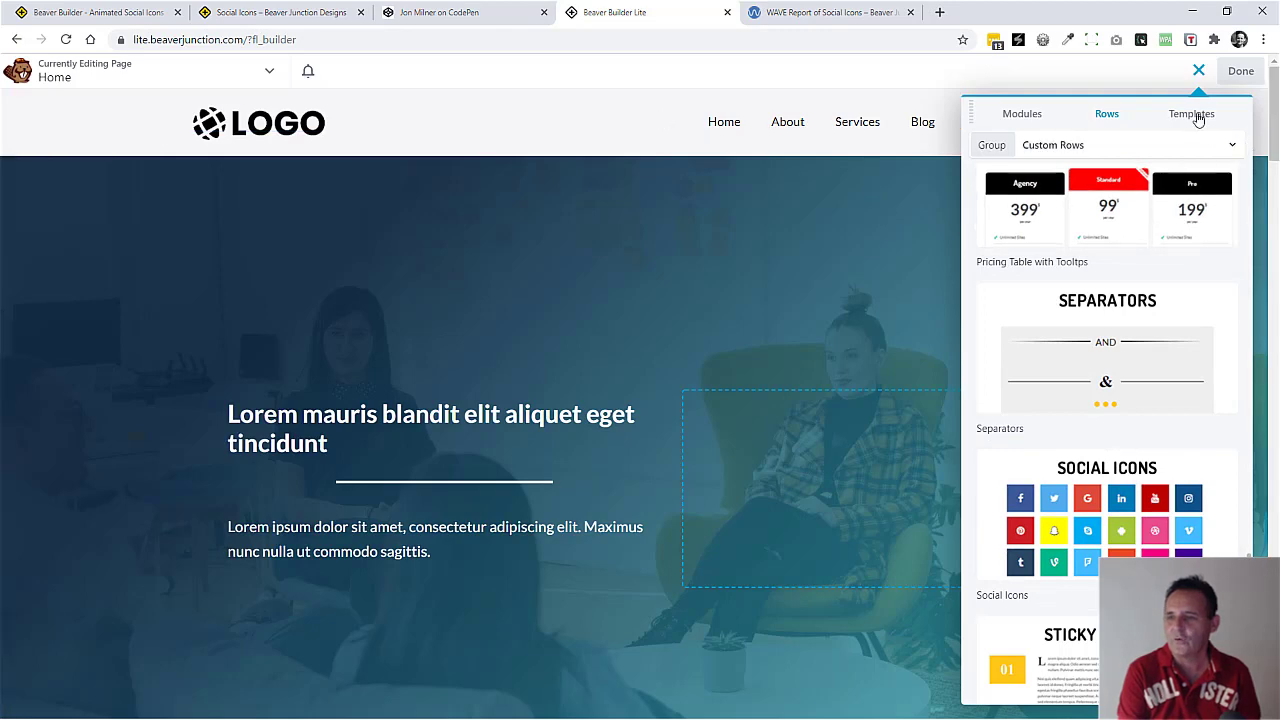
{"action": "left_click", "coordinate": [1199, 70]}
{"action": "left_click_drag", "start_coordinate": [1274, 144], "coordinate": [1258, 248]}
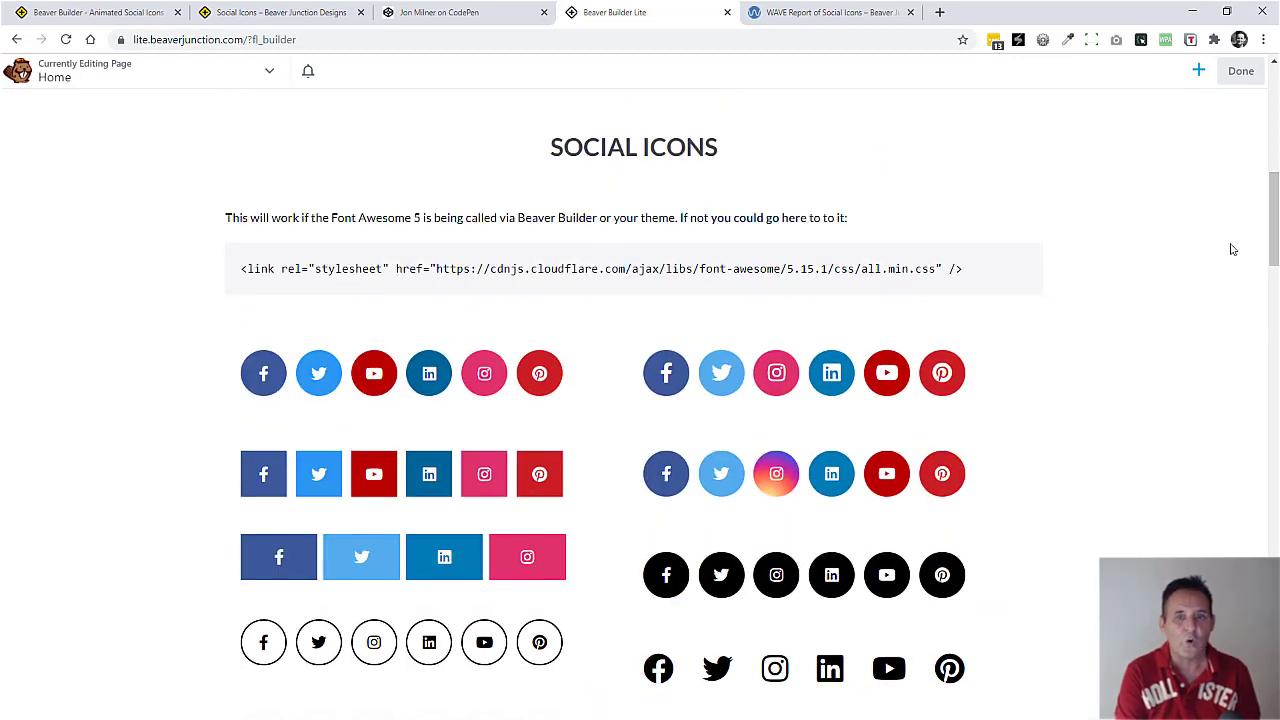
{"action": "mouse_move", "coordinate": [537, 277]}
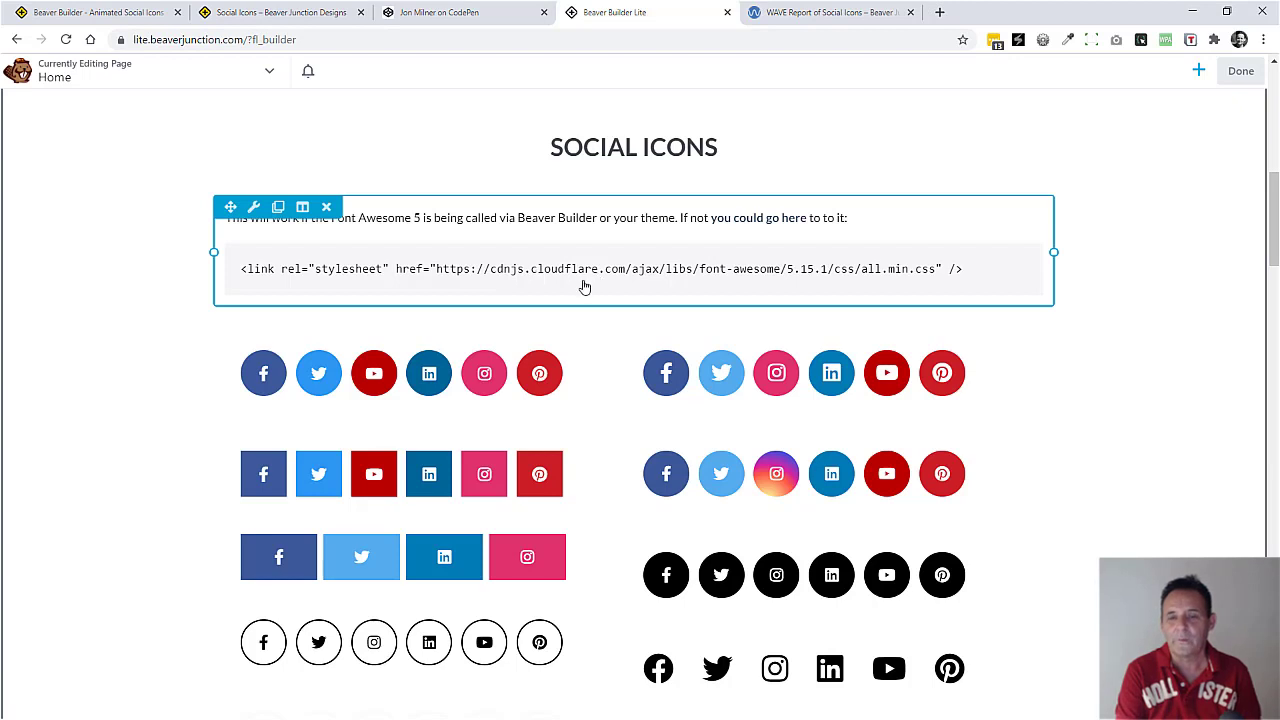
{"action": "mouse_move", "coordinate": [571, 349]}
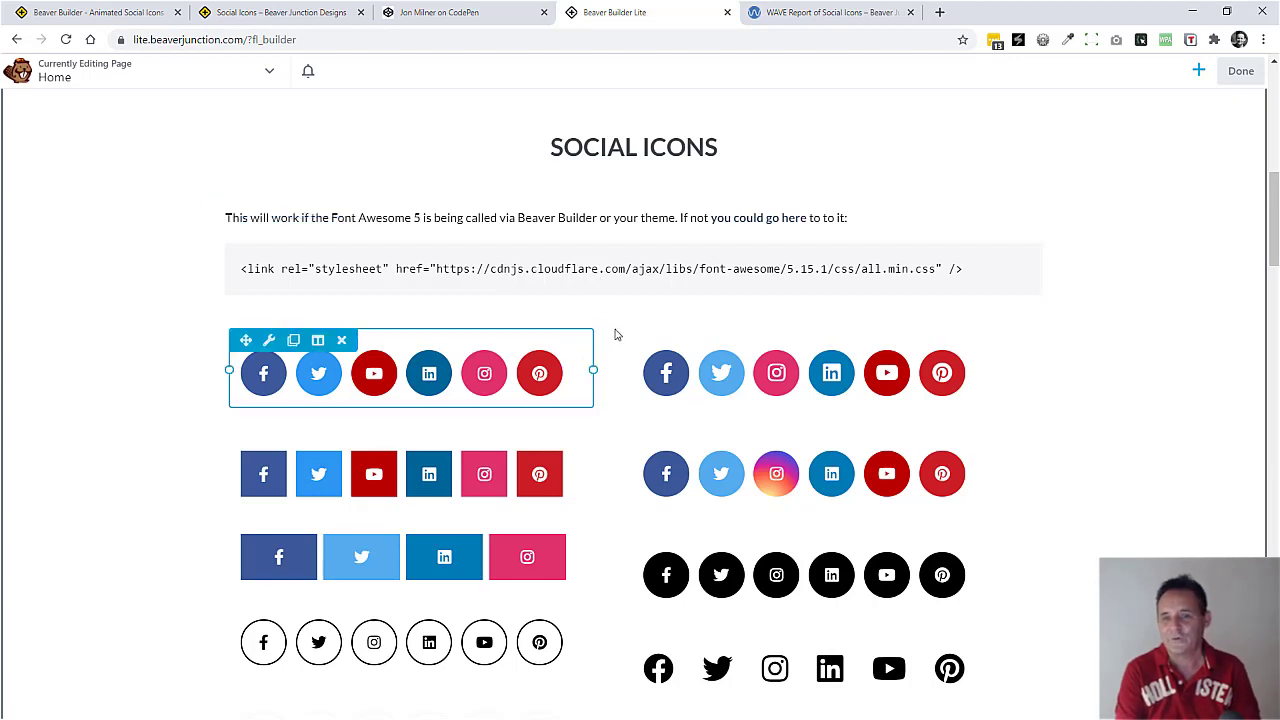
{"action": "mouse_move", "coordinate": [615, 308]}
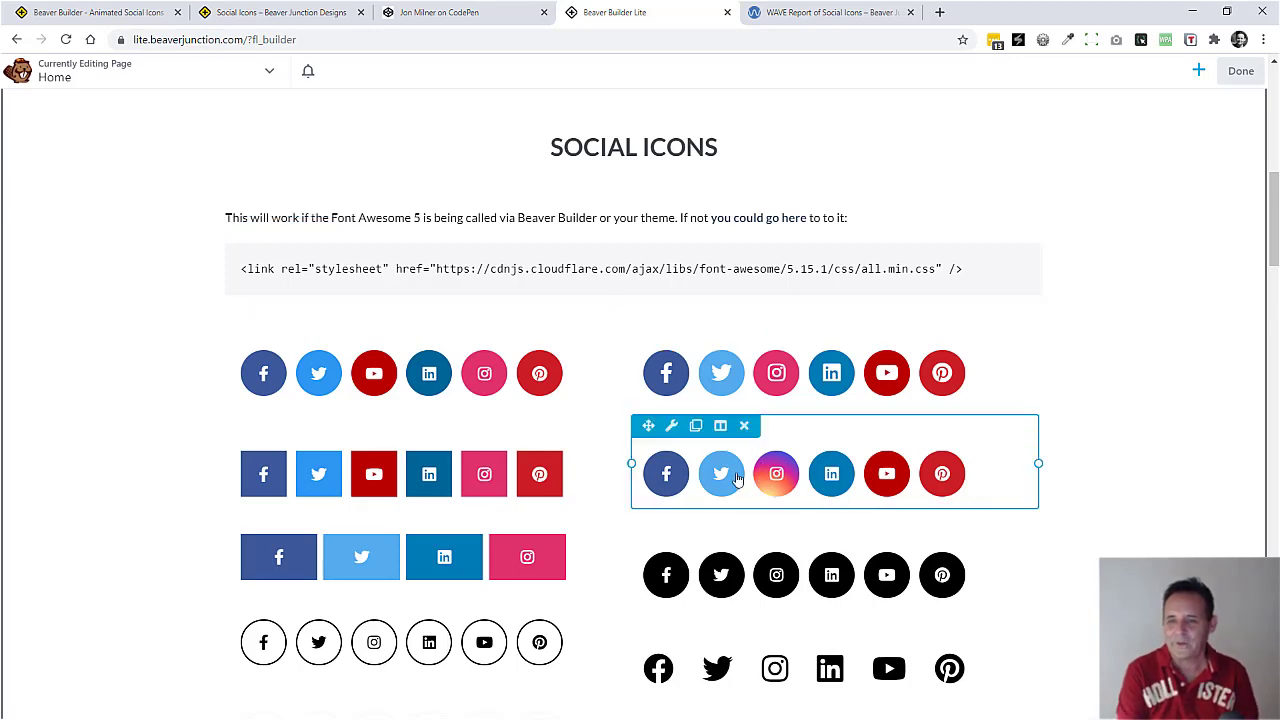
{"action": "left_click_drag", "start_coordinate": [1270, 262], "coordinate": [1270, 326]}
{"action": "scroll", "coordinate": [1226, 203], "scroll_direction": "up", "scroll_amount": 15}
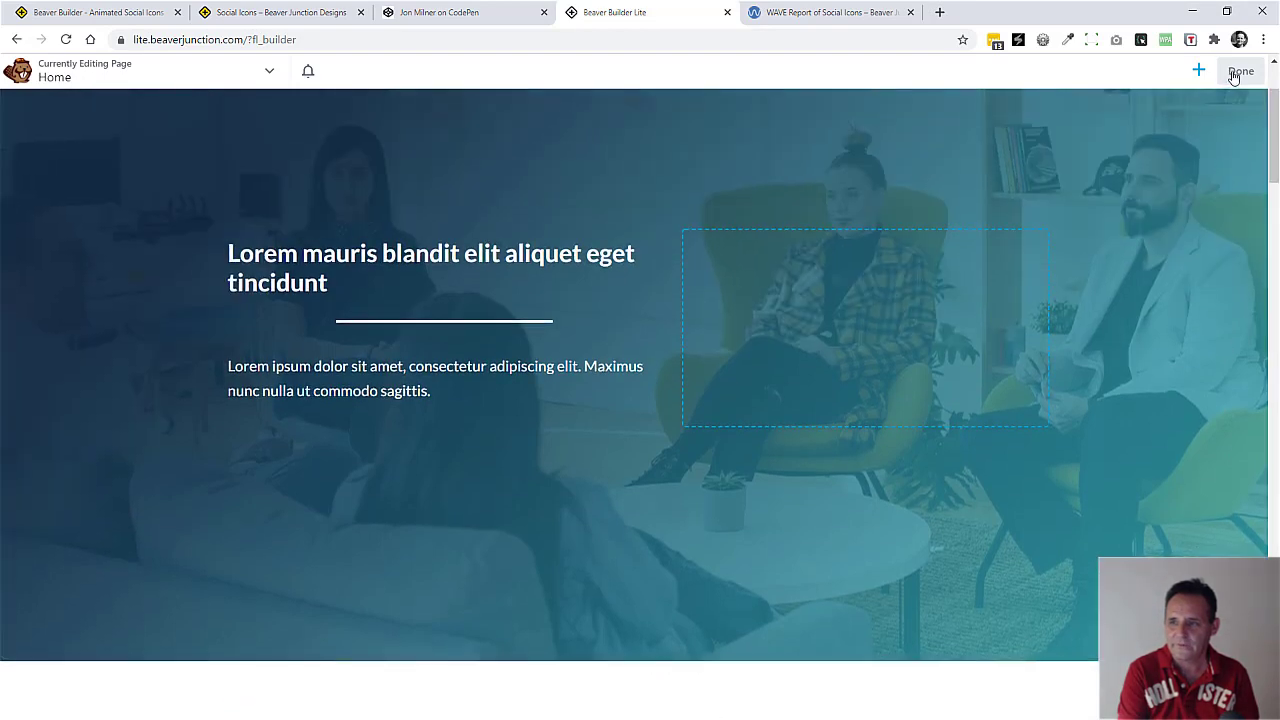
Leave the editor, reload the live page, and open the cdnjs Font Awesome 5.15.1 library.
{"action": "left_click", "coordinate": [1236, 72]}
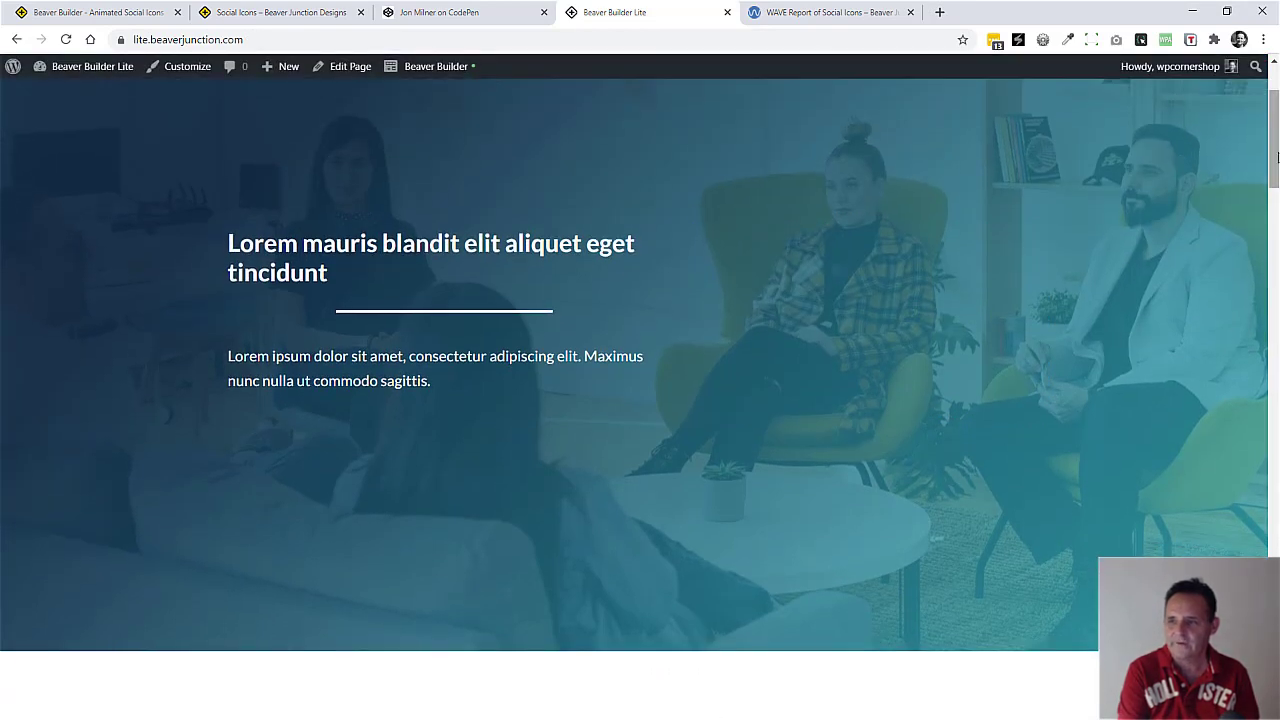
{"action": "left_click", "coordinate": [66, 39]}
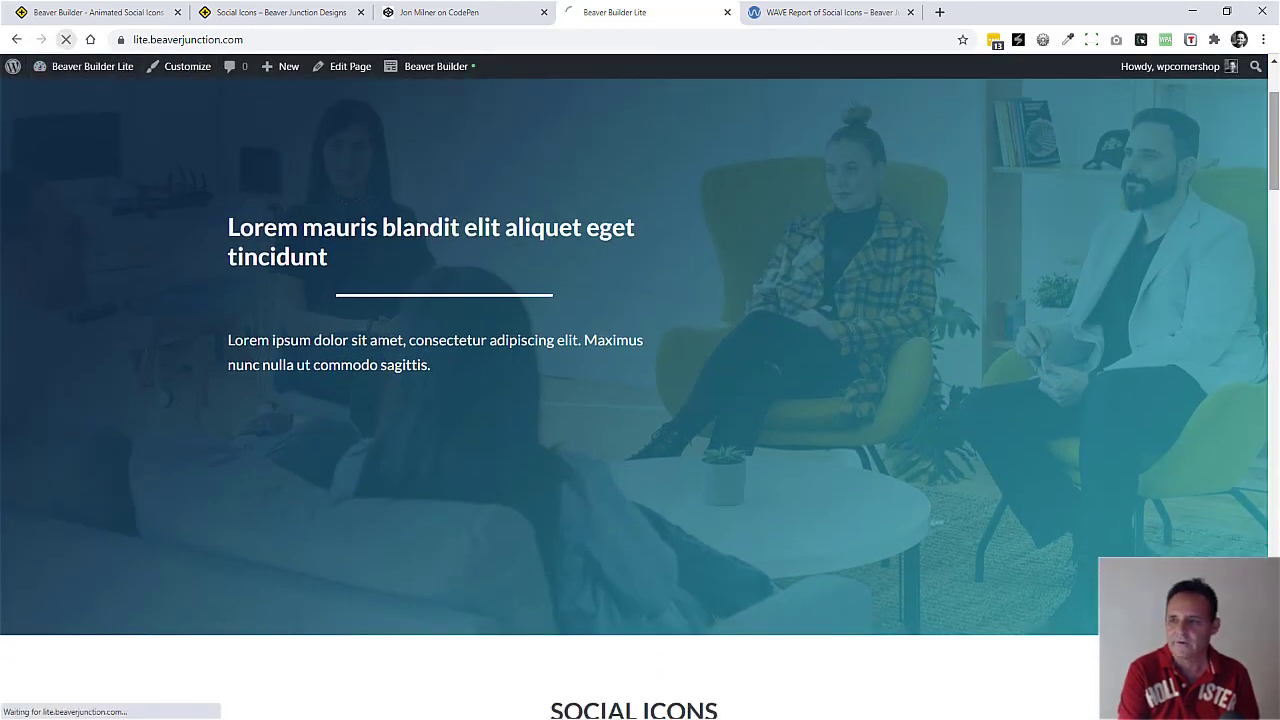
{"action": "left_click_drag", "start_coordinate": [1275, 148], "coordinate": [1238, 238]}
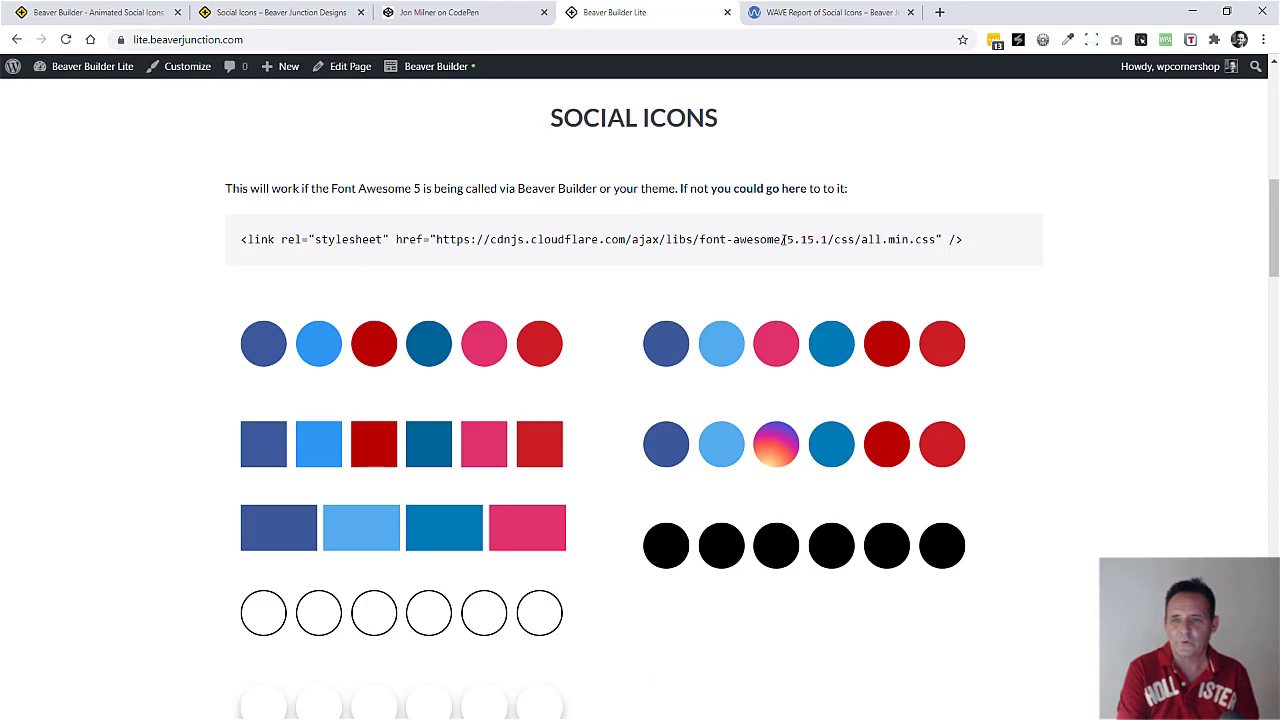
{"action": "left_click", "coordinate": [757, 191]}
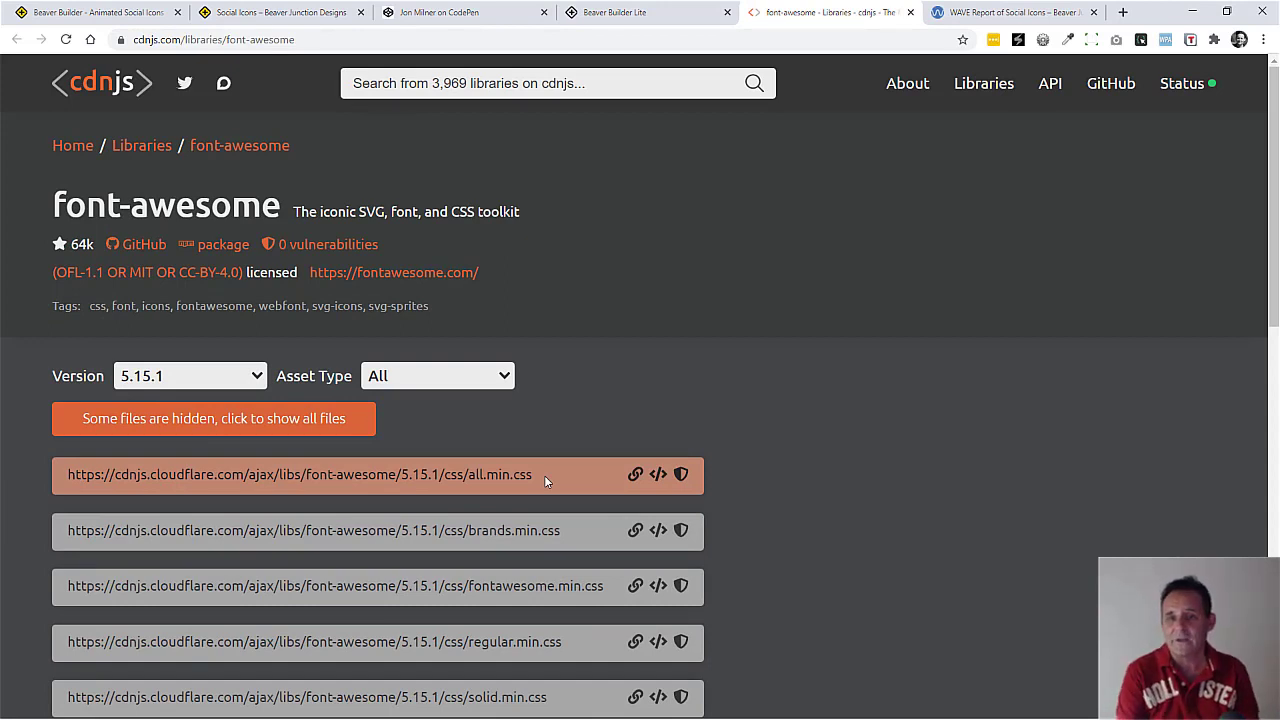
Switch from cdnjs back to the live Beaver Builder Lite page tab.
{"action": "left_click", "coordinate": [622, 14]}
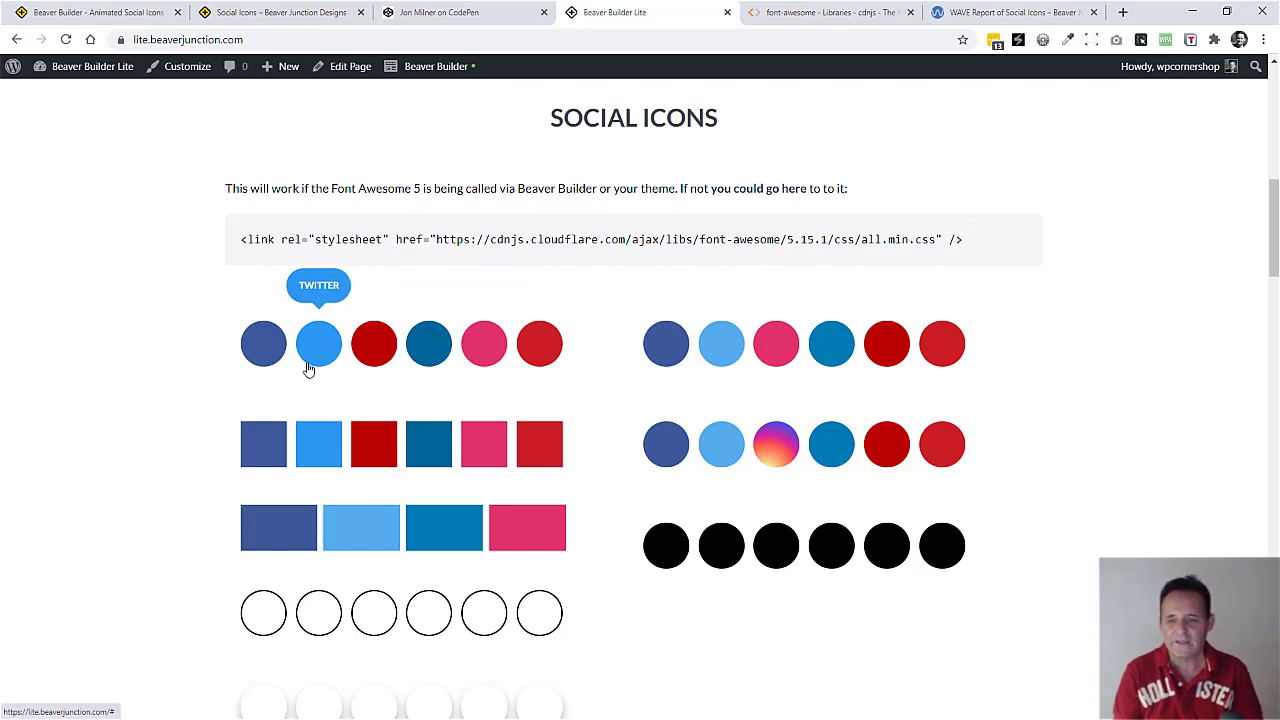
In the page builder, give the Click Here button a chevron-right icon and save it.
{"action": "left_click", "coordinate": [418, 84]}
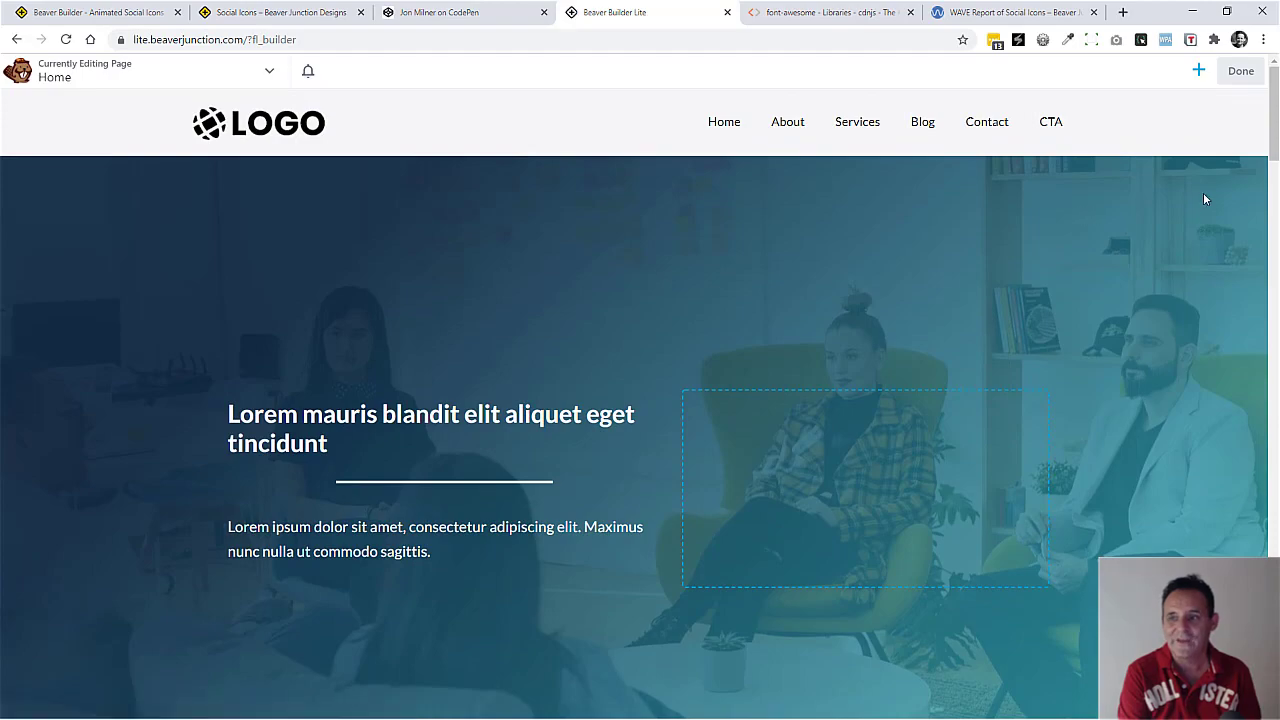
{"action": "left_click_drag", "start_coordinate": [1276, 154], "coordinate": [1274, 523]}
{"action": "left_click", "coordinate": [603, 433]}
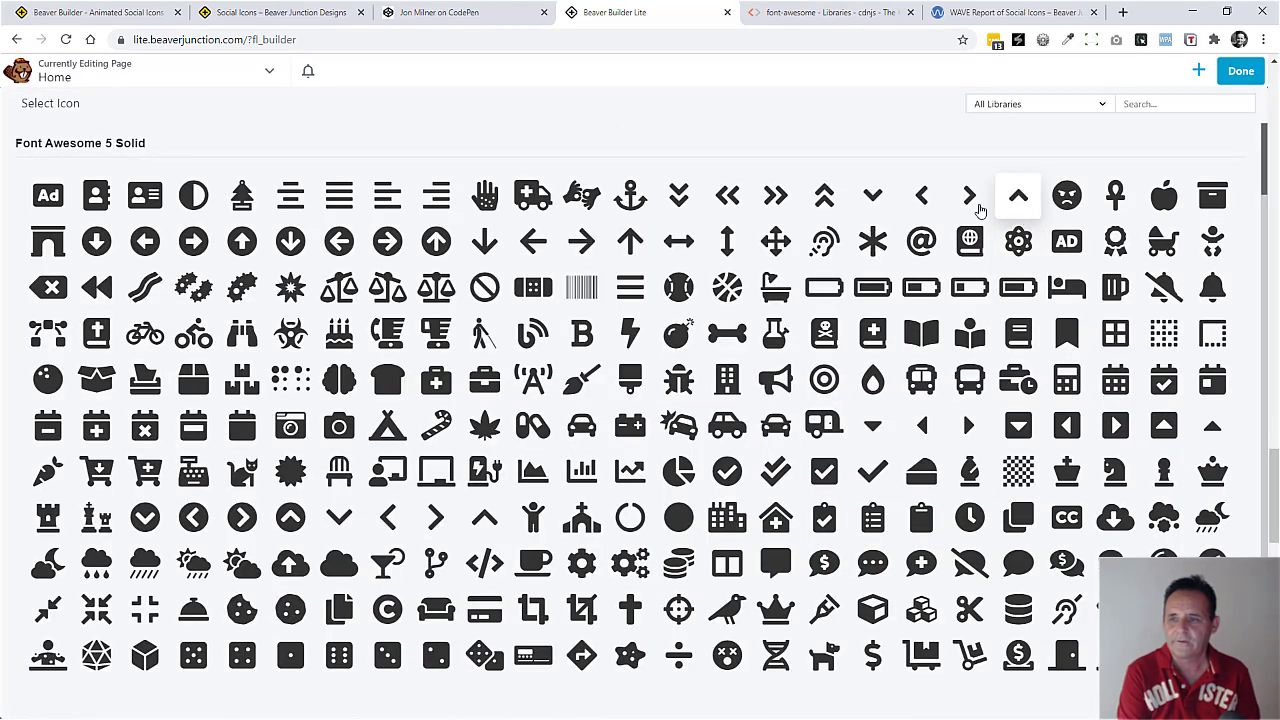
{"action": "left_click", "coordinate": [968, 197]}
{"action": "left_click", "coordinate": [1020, 602]}
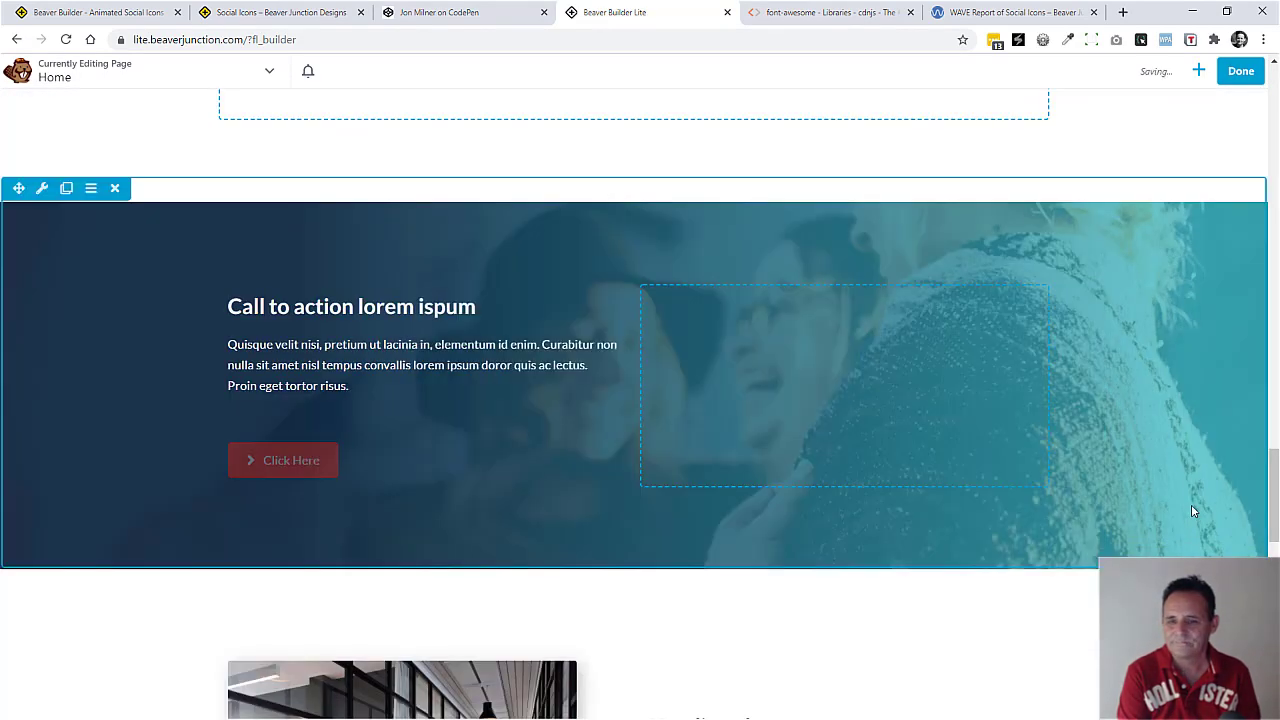
Scroll back to the Social Icons section and bring up the publishing options with Done.
{"action": "left_click_drag", "start_coordinate": [1273, 500], "coordinate": [1245, 351]}
{"action": "scroll", "coordinate": [1245, 351], "scroll_direction": "up", "scroll_amount": 12}
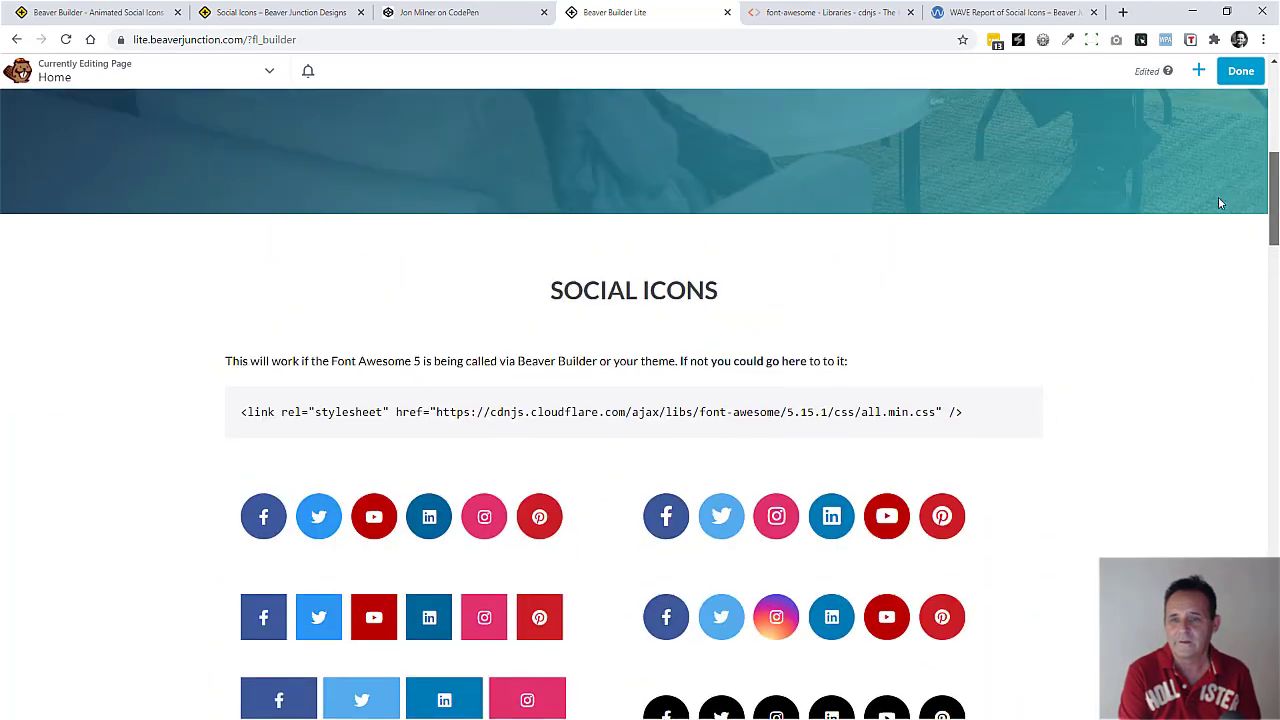
{"action": "scroll", "coordinate": [1218, 203], "scroll_direction": "down", "scroll_amount": 5}
{"action": "scroll", "coordinate": [1218, 203], "scroll_direction": "up", "scroll_amount": 3}
{"action": "left_click", "coordinate": [1240, 71]}
Publish the page, check the live social icons with glyphs, then reopen the Home page in Beaver Builder.
{"action": "left_click", "coordinate": [1165, 72]}
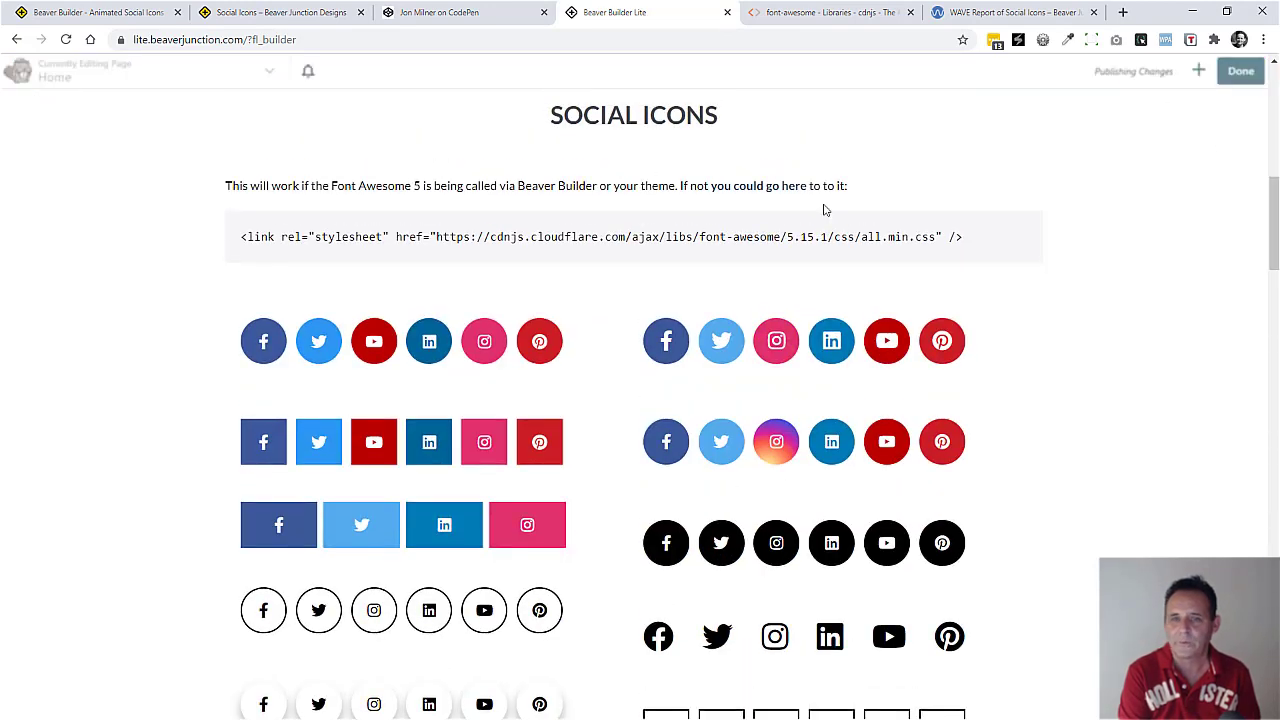
{"action": "left_click", "coordinate": [66, 39]}
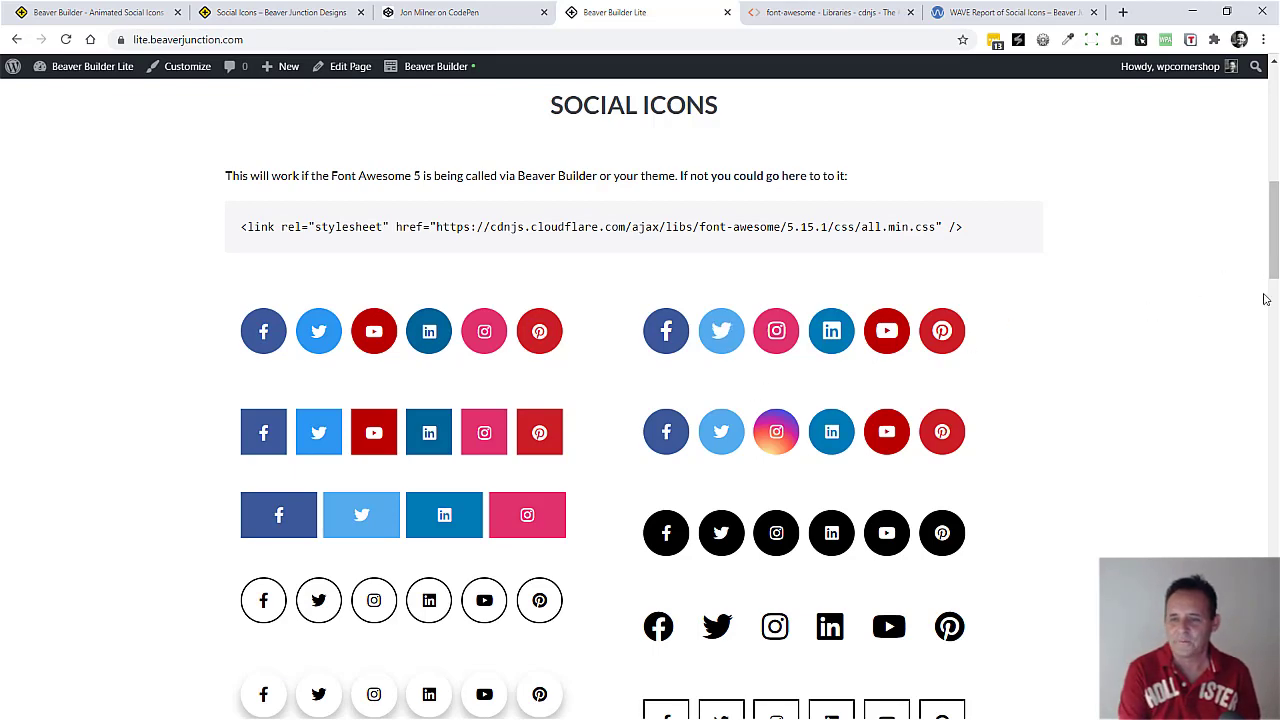
{"action": "left_click_drag", "start_coordinate": [1272, 278], "coordinate": [1223, 277]}
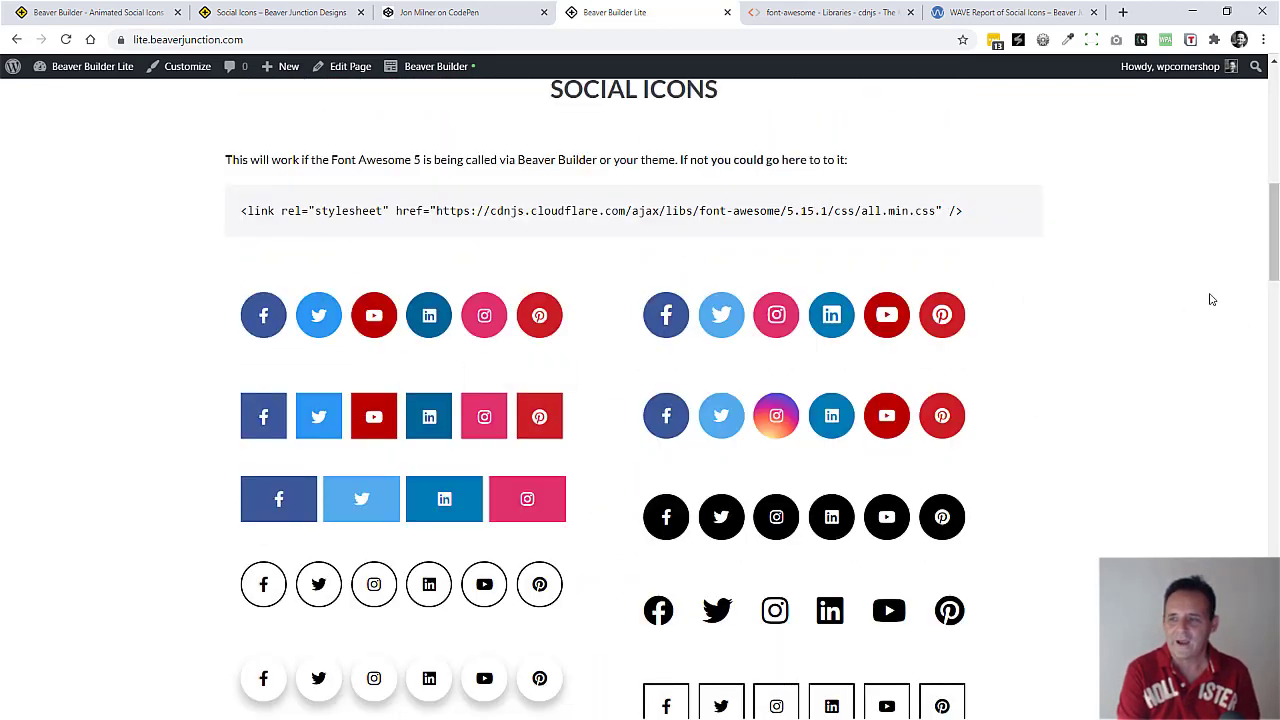
{"action": "left_click", "coordinate": [430, 77]}
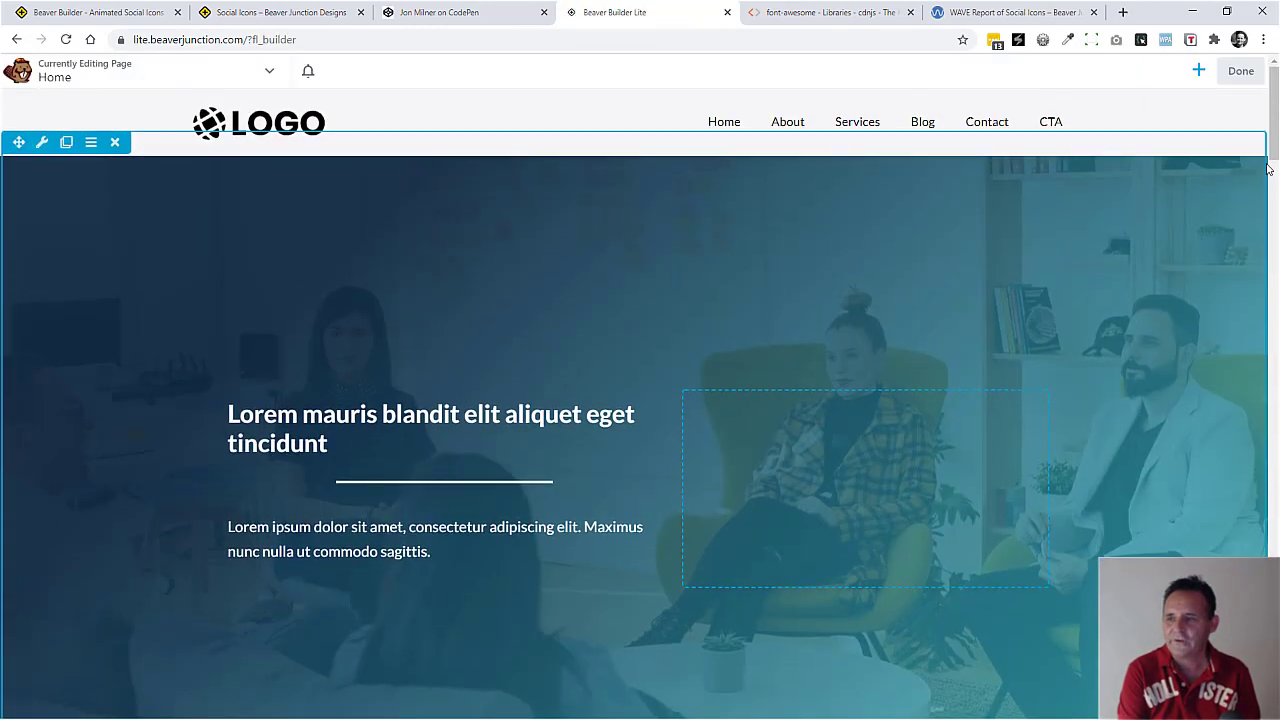
Open the HTML module settings of the gradient Instagram social icon row.
{"action": "scroll", "coordinate": [832, 244], "scroll_direction": "down", "scroll_amount": 10}
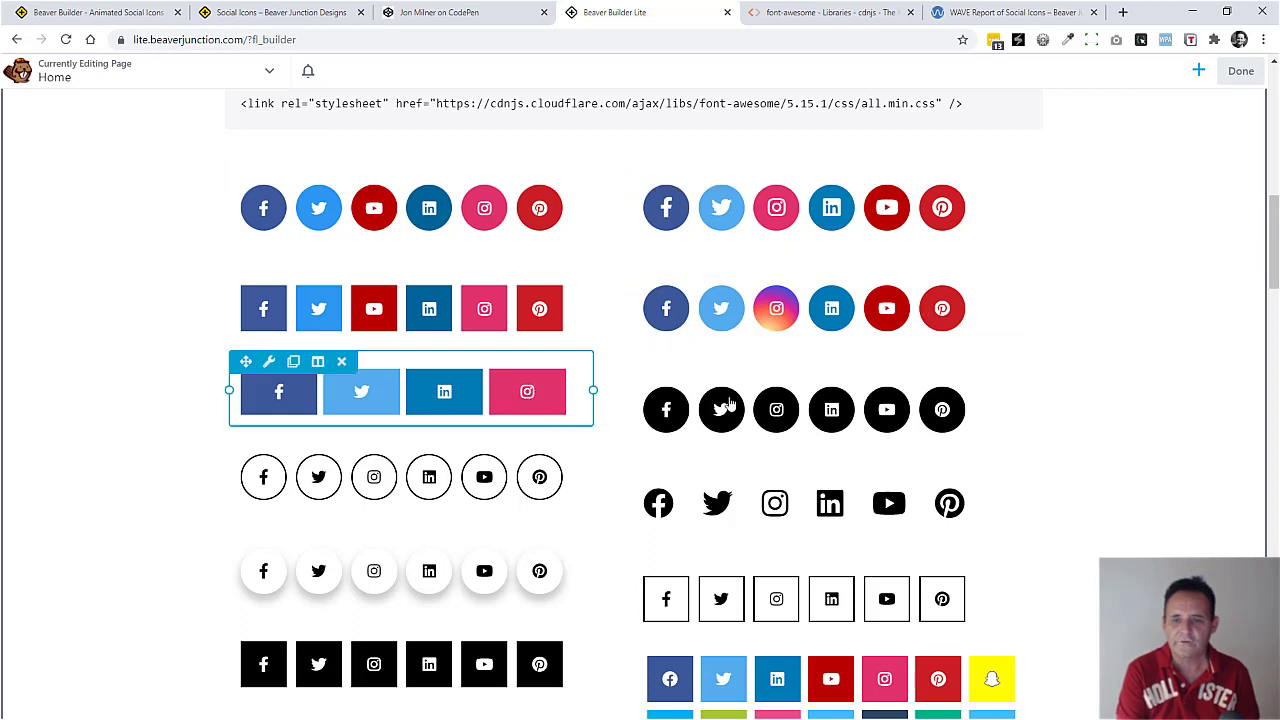
{"action": "left_click", "coordinate": [786, 334]}
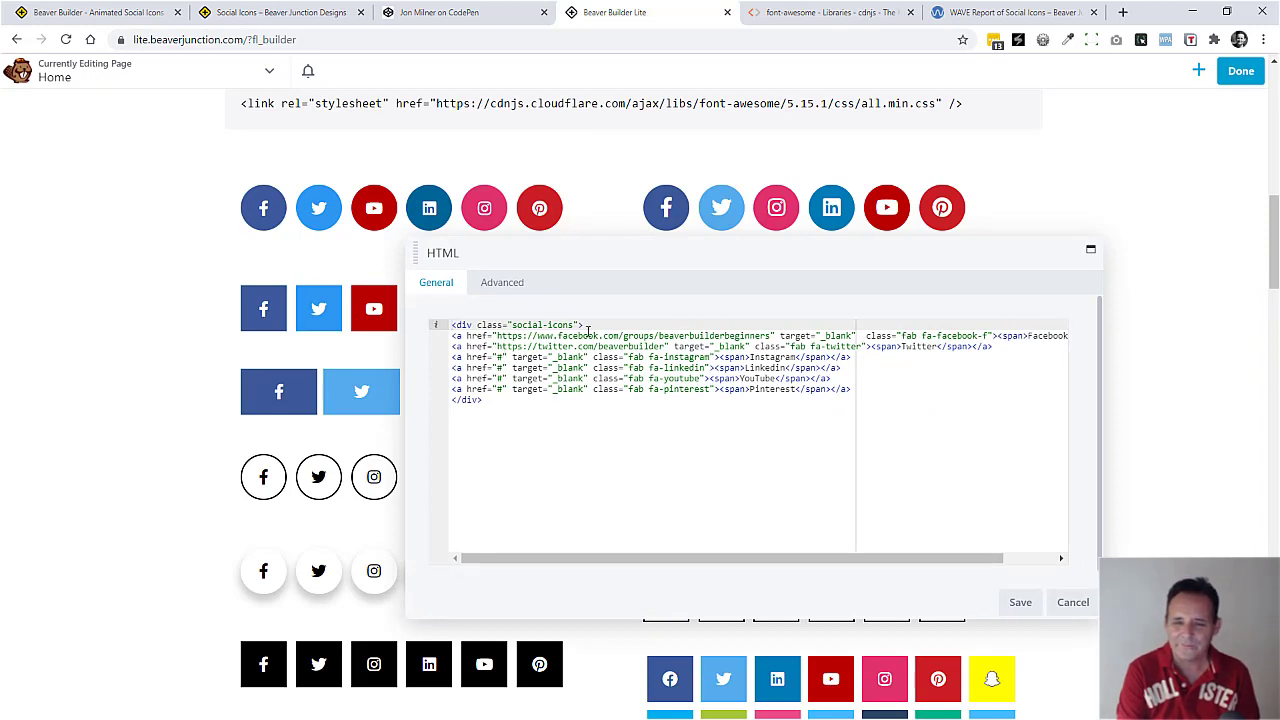
{"action": "left_click", "coordinate": [499, 357]}
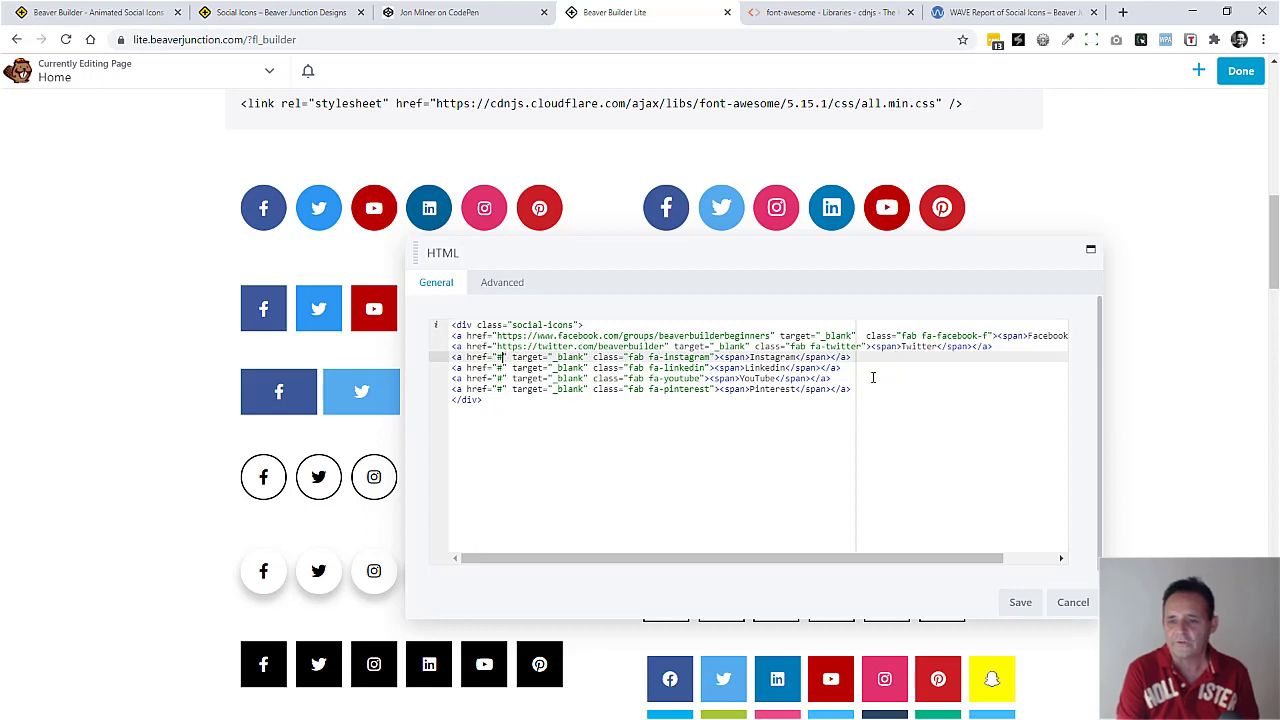
{"action": "left_click_drag", "start_coordinate": [865, 388], "coordinate": [443, 388]}
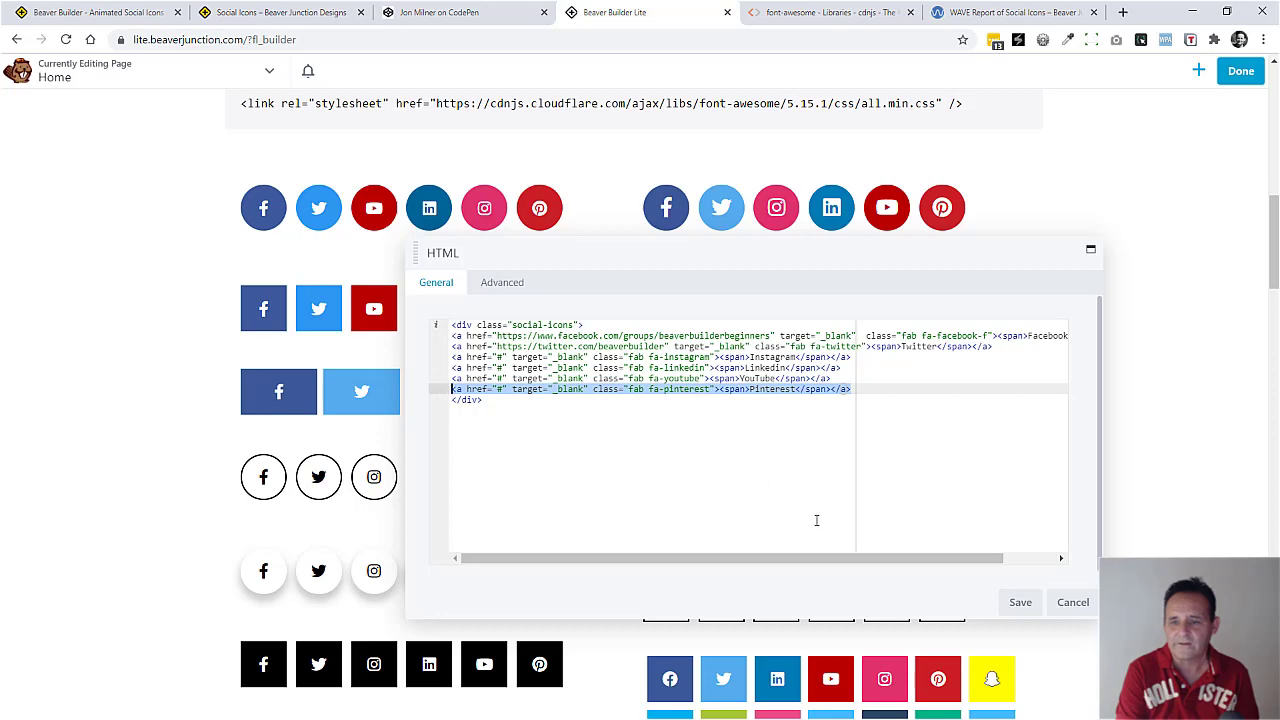
{"action": "left_click_drag", "start_coordinate": [814, 250], "coordinate": [442, 182]}
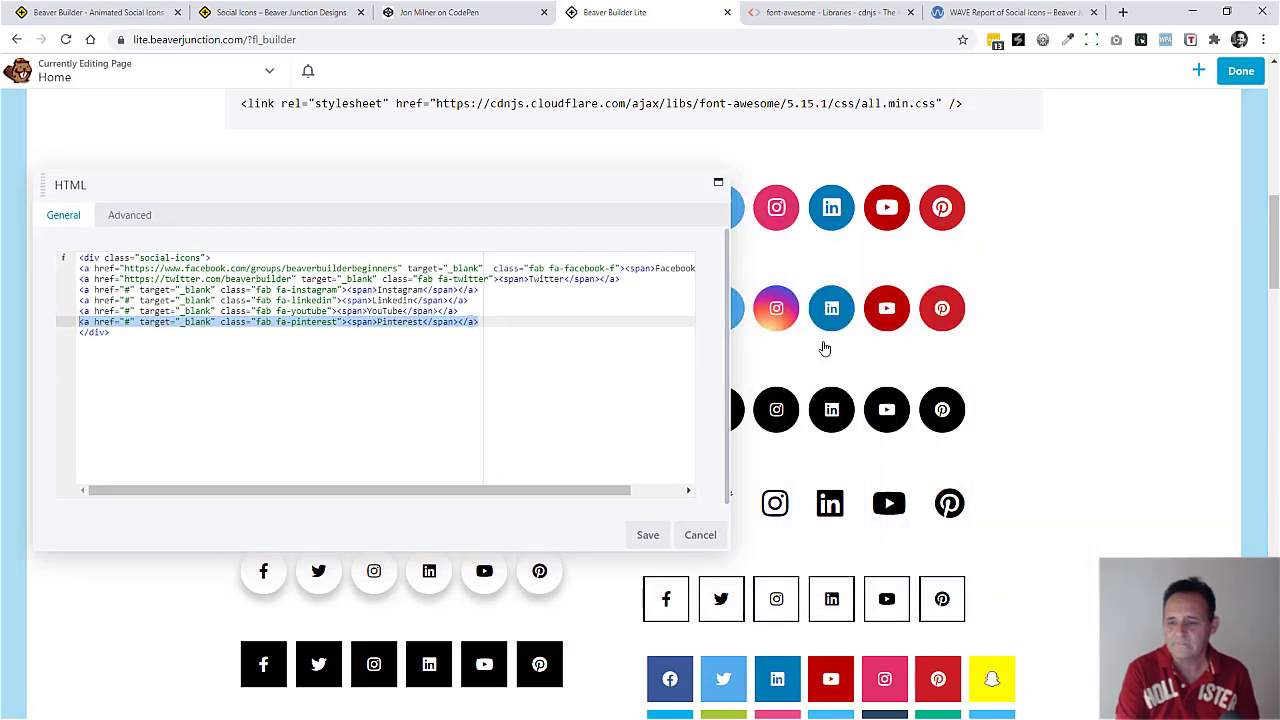
{"action": "key", "text": "ctrl+a"}
{"action": "key", "text": "ctrl+v"}
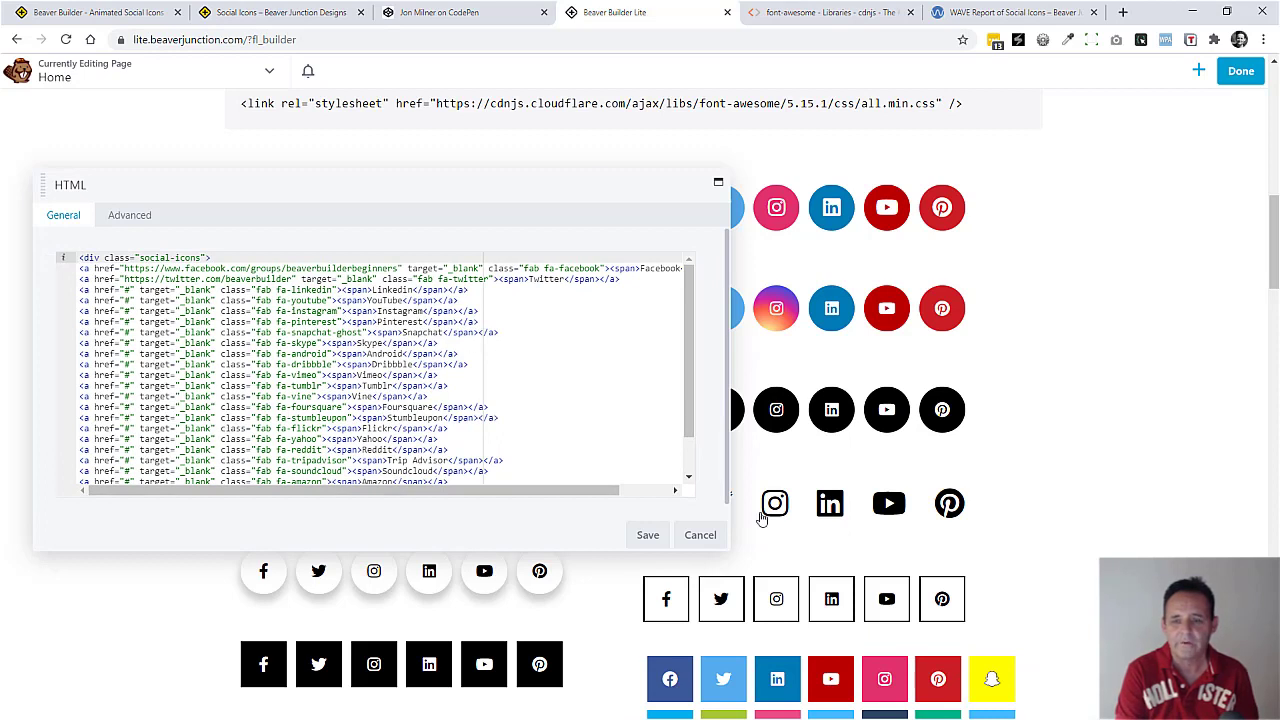
{"action": "left_click", "coordinate": [700, 535]}
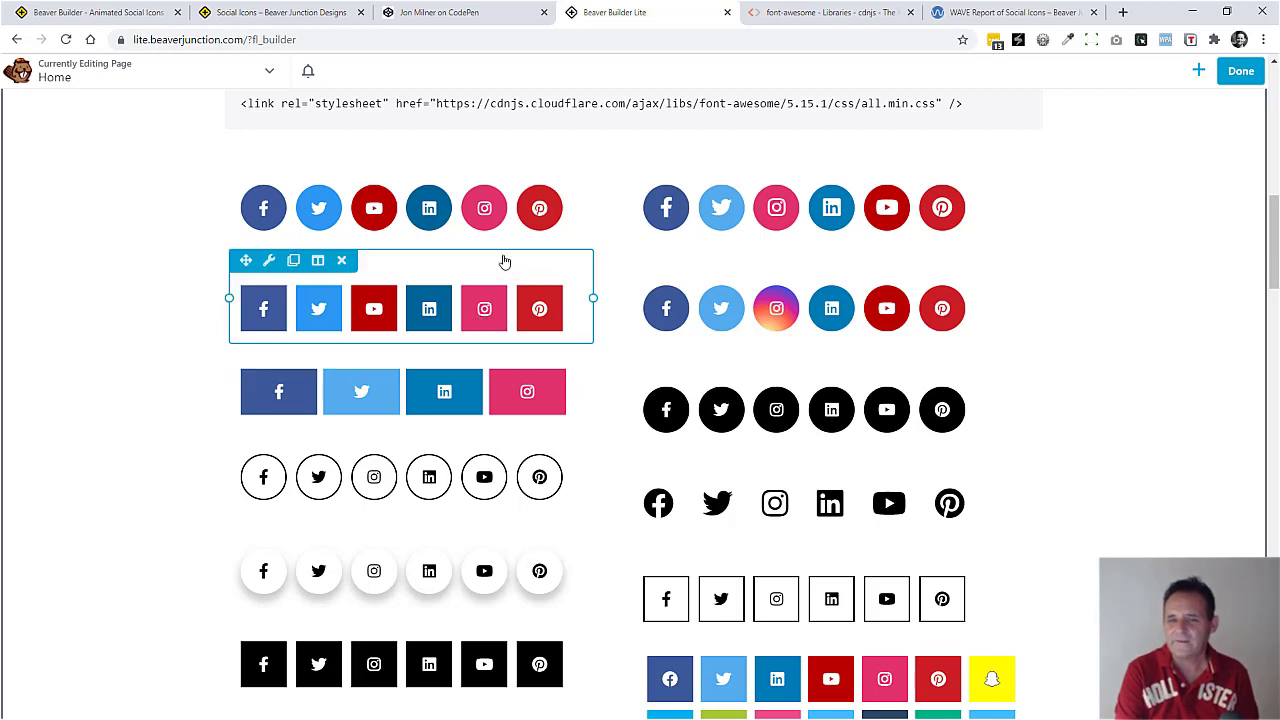
{"action": "left_click", "coordinate": [763, 229]}
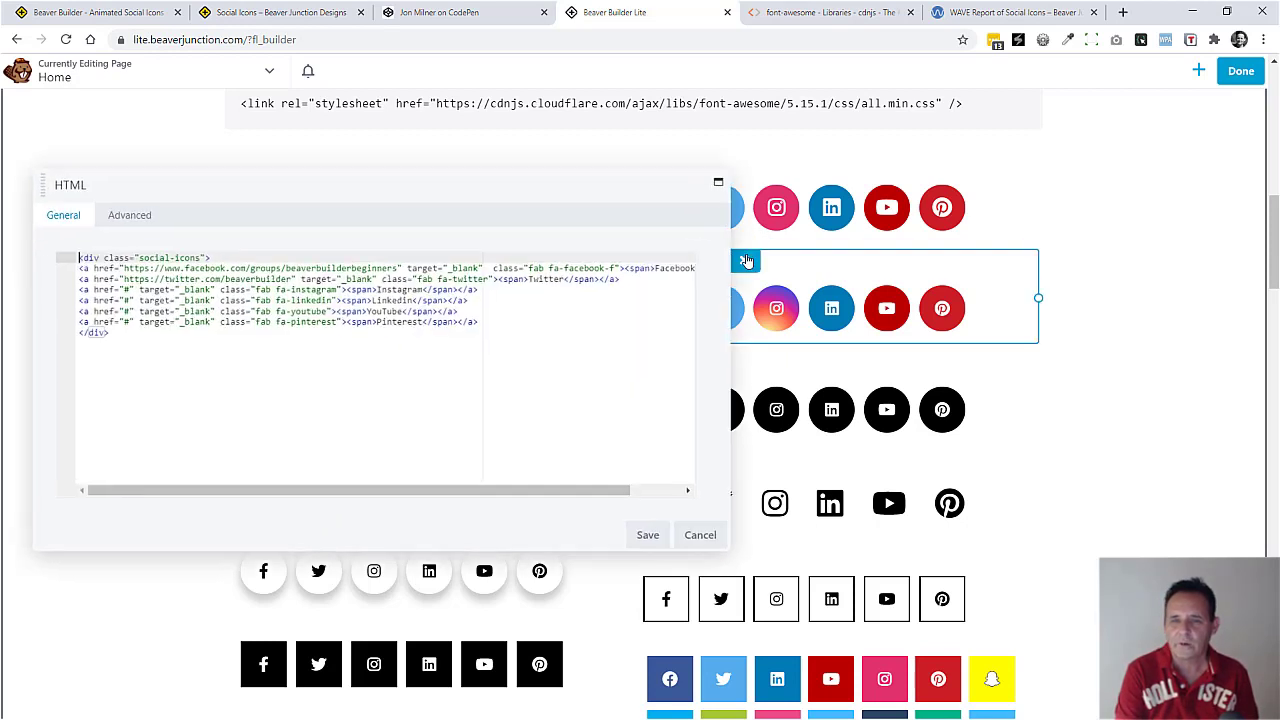
Review the row's Advanced CSS, try margin 12px 12px 0 0, then cancel without saving.
{"action": "left_click", "coordinate": [130, 215]}
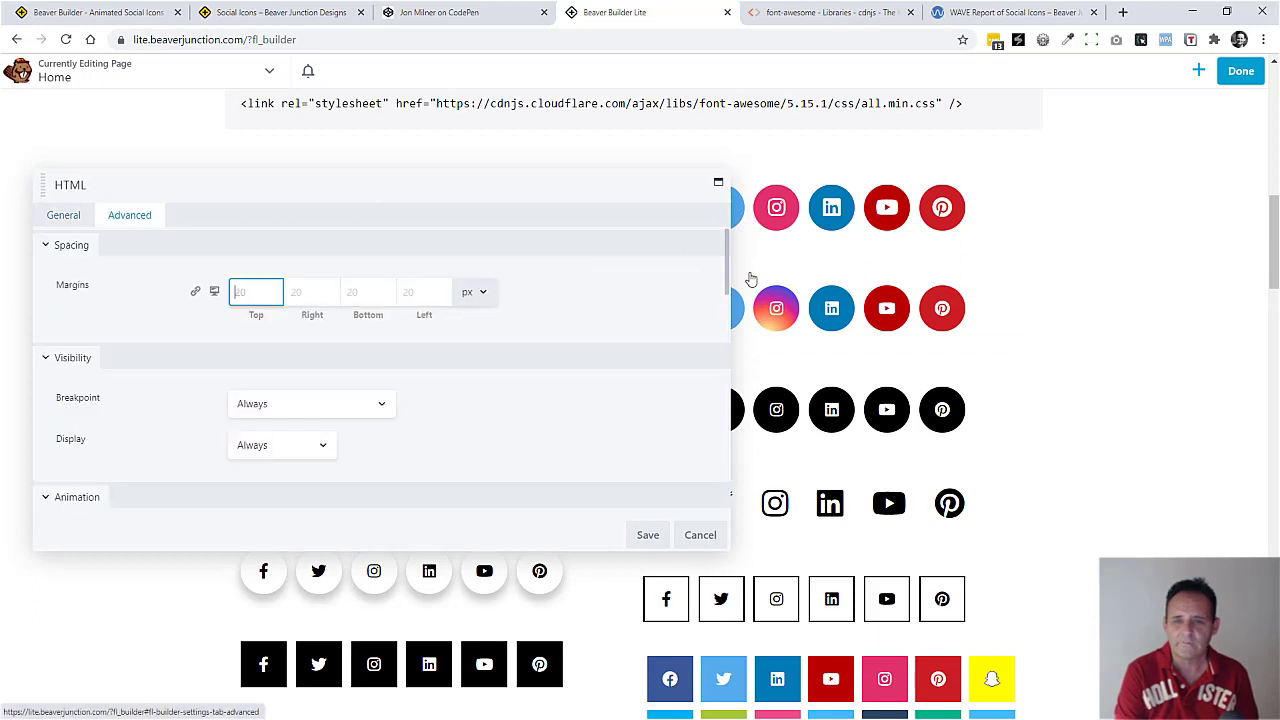
{"action": "left_click_drag", "start_coordinate": [727, 265], "coordinate": [716, 440]}
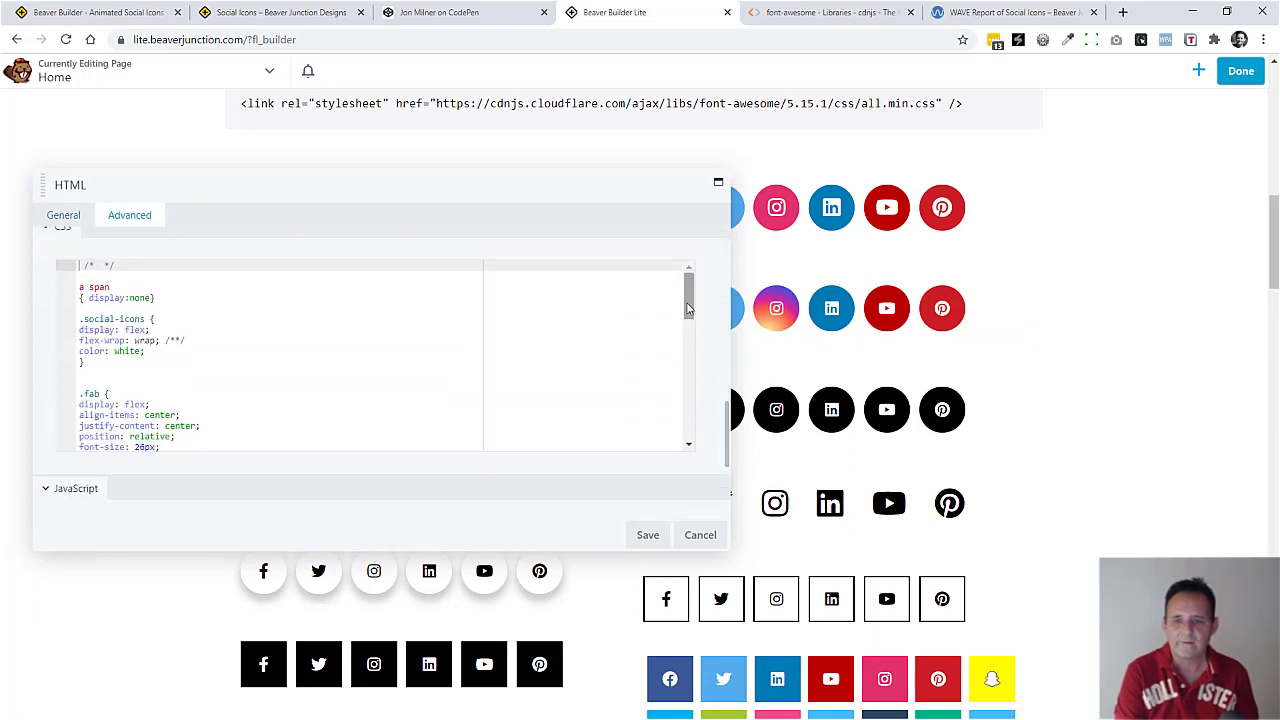
{"action": "left_click_drag", "start_coordinate": [688, 303], "coordinate": [688, 340]}
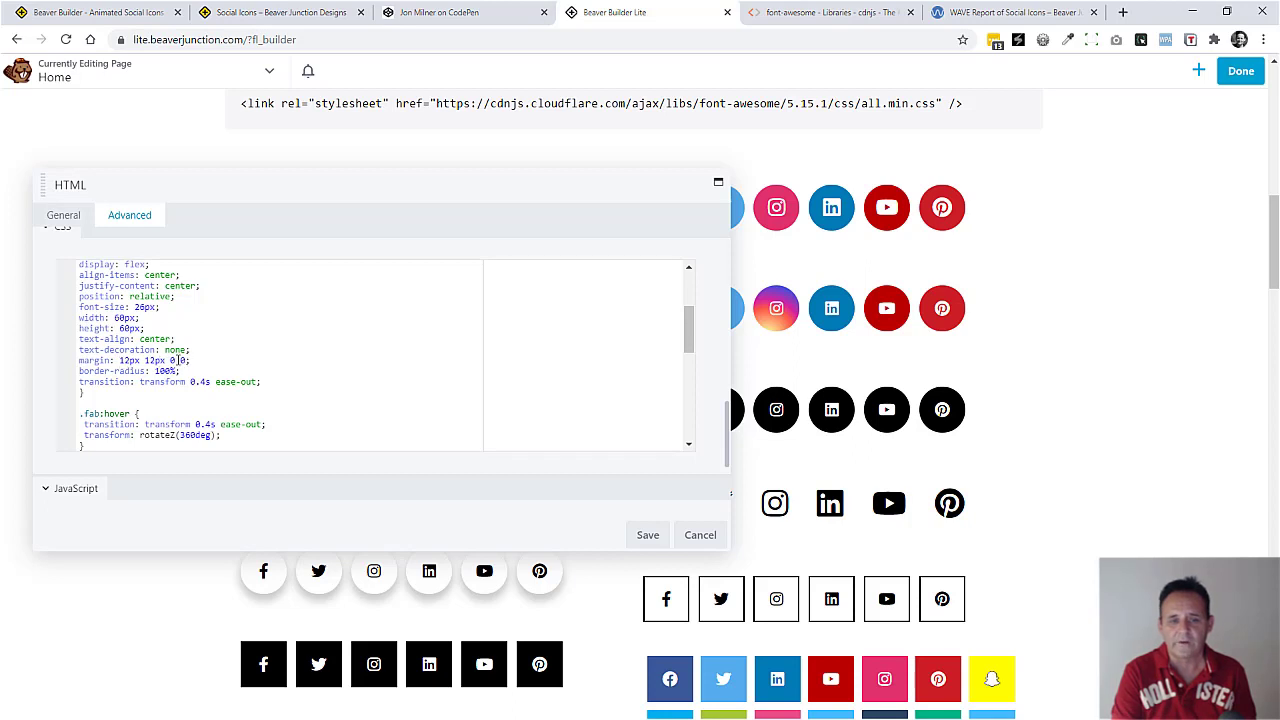
{"action": "left_click", "coordinate": [177, 360]}
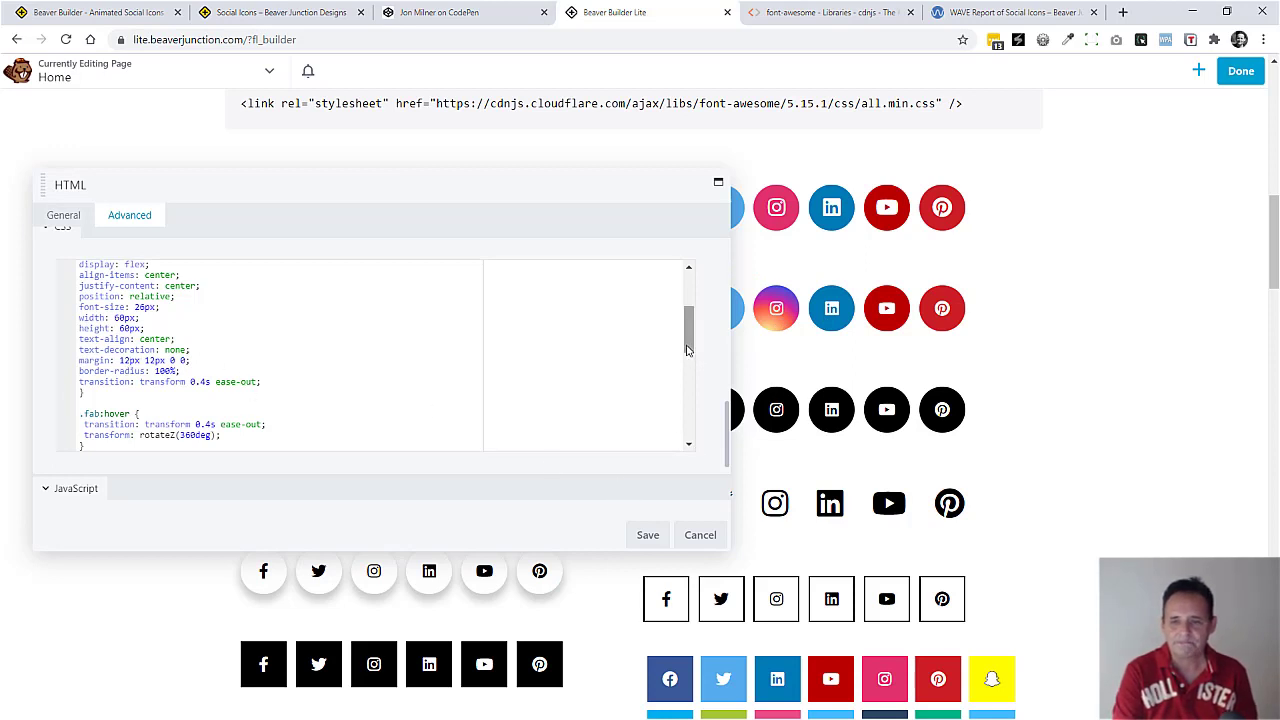
{"action": "left_click_drag", "start_coordinate": [691, 350], "coordinate": [677, 319]}
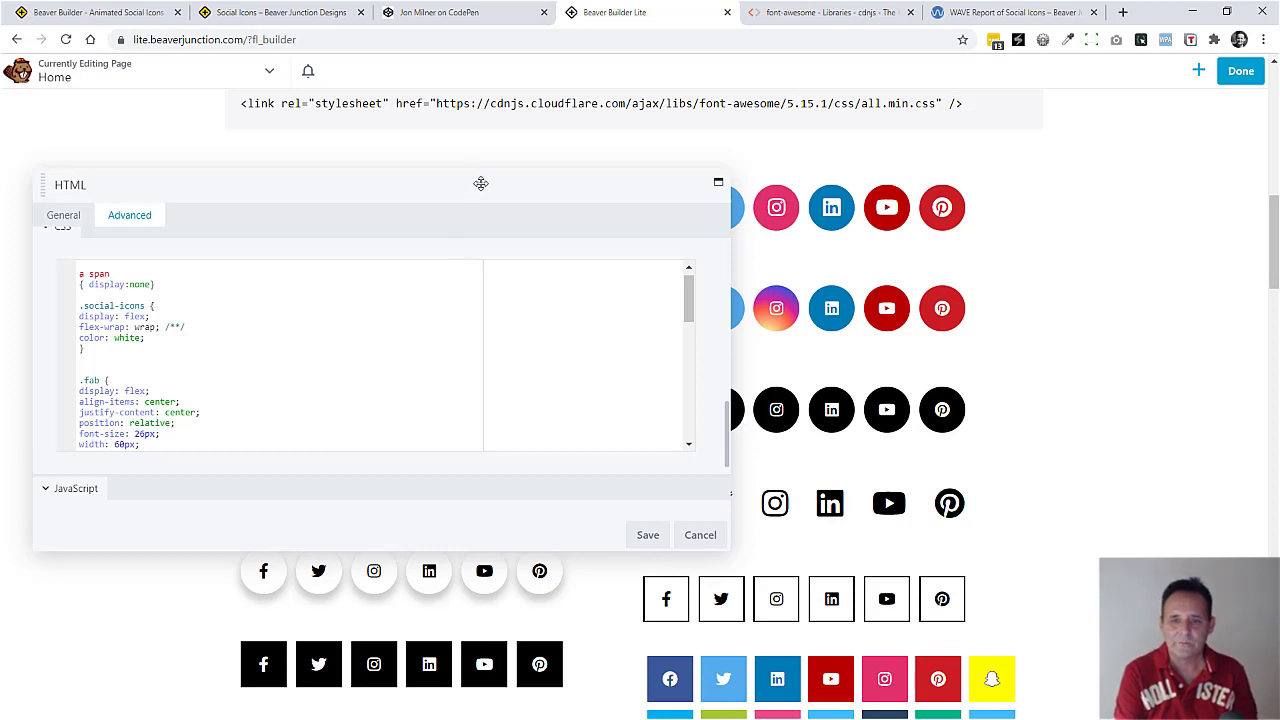
{"action": "left_click_drag", "start_coordinate": [520, 200], "coordinate": [723, 320]}
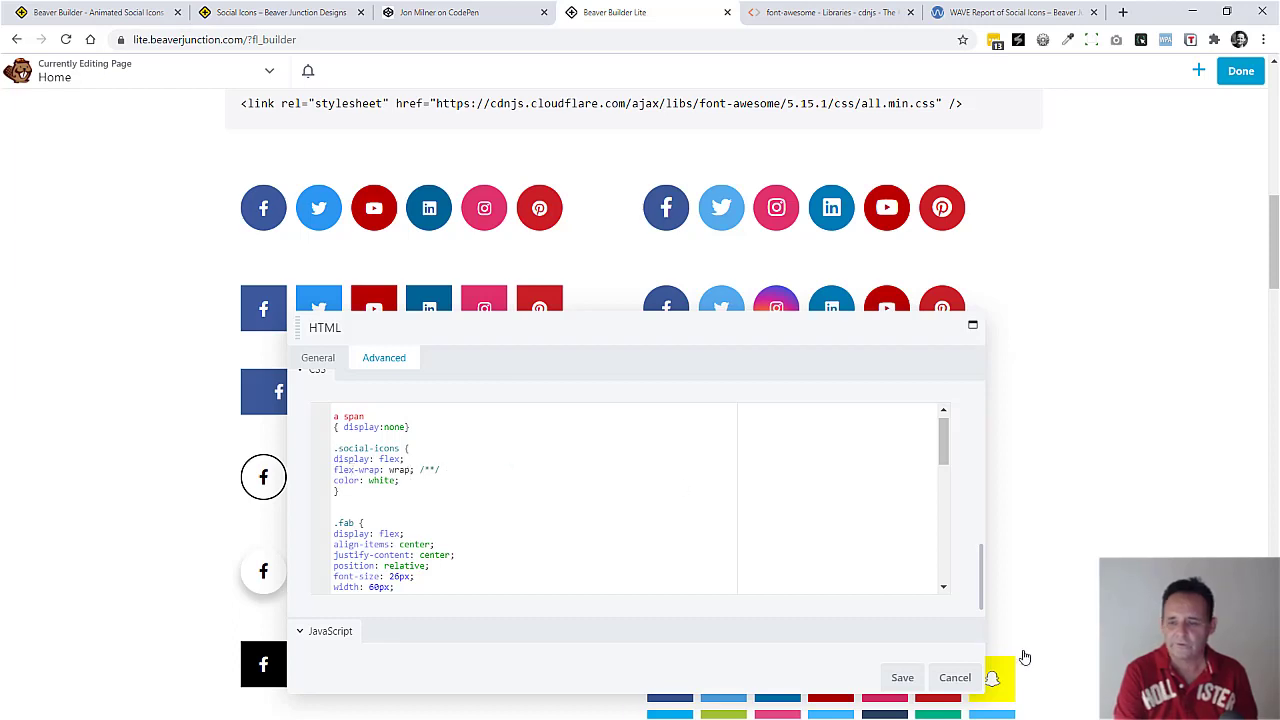
{"action": "left_click", "coordinate": [957, 678]}
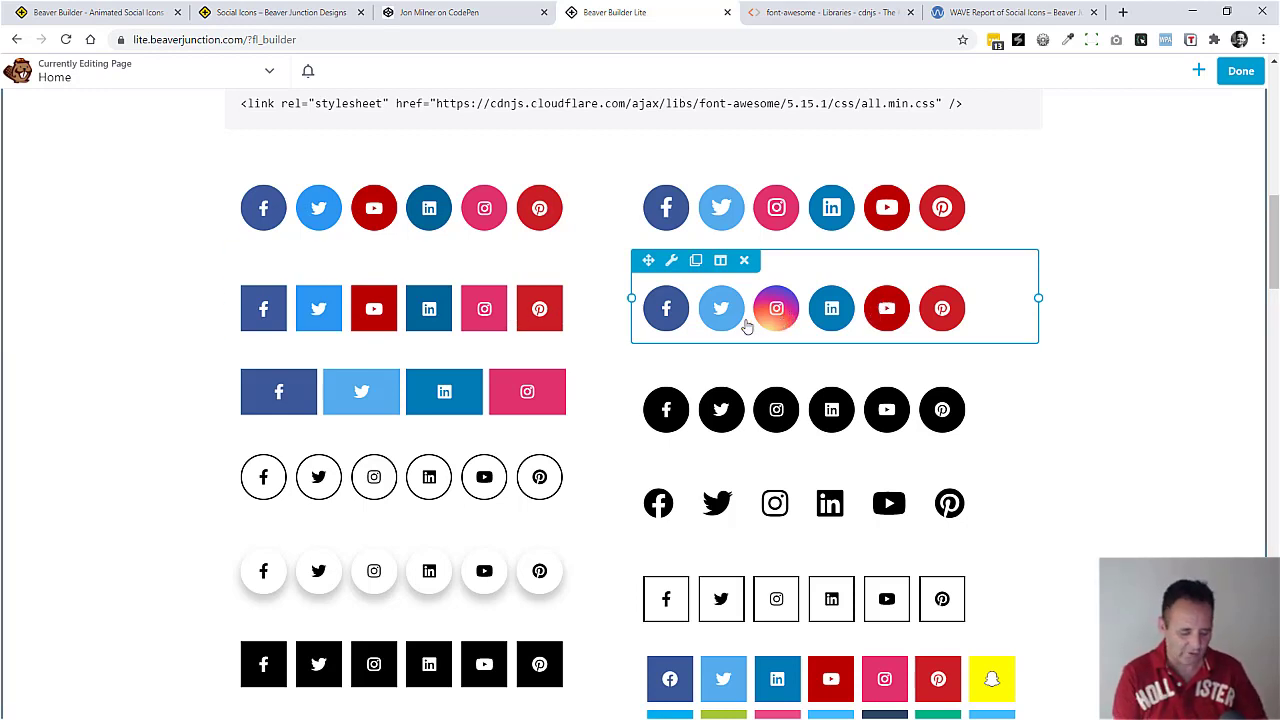
Preview the page at Medium and Small widths, then exit back to the desktop editor.
{"action": "key", "text": "r"}
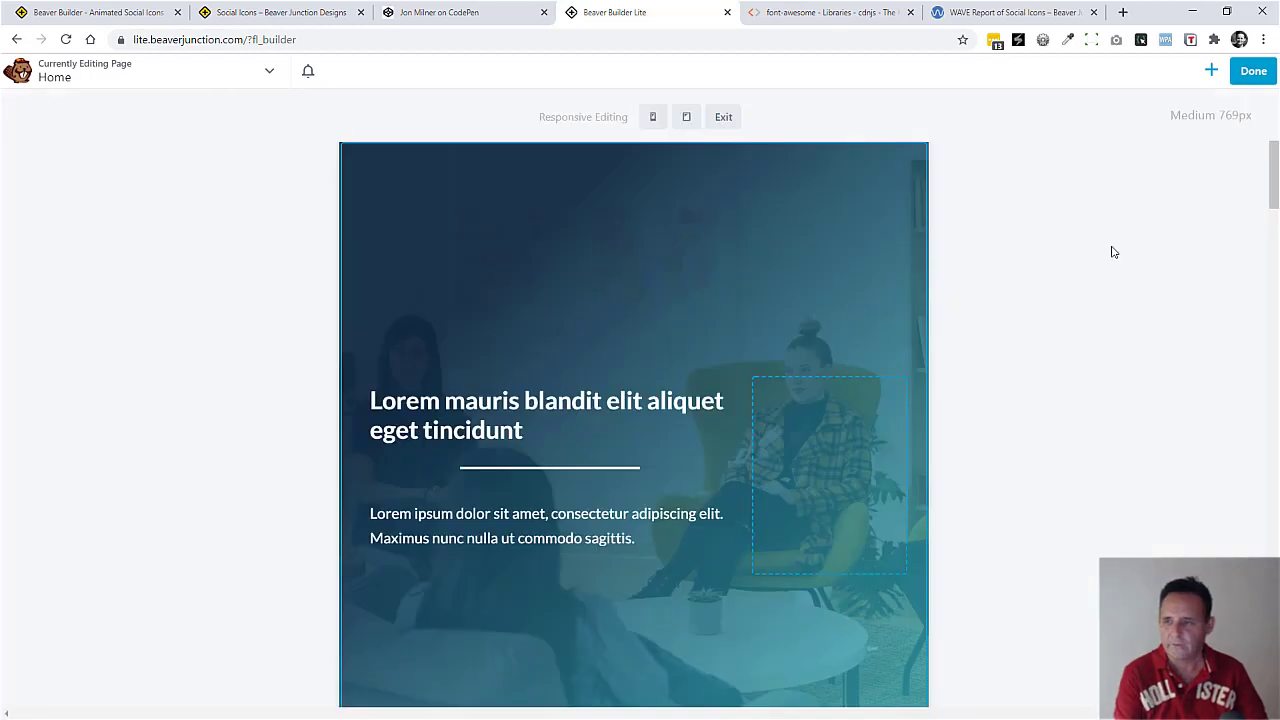
{"action": "left_click_drag", "start_coordinate": [1274, 188], "coordinate": [1261, 290]}
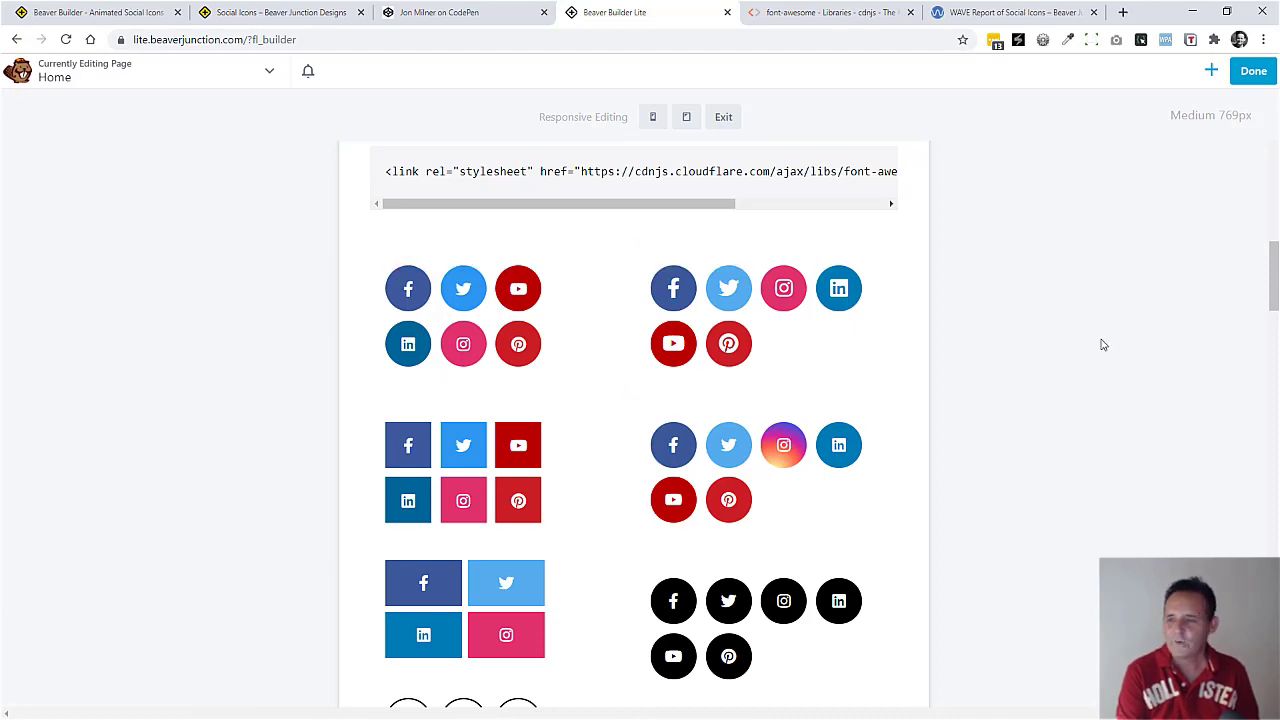
{"action": "left_click_drag", "start_coordinate": [1274, 287], "coordinate": [1249, 372]}
{"action": "key", "text": "r"}
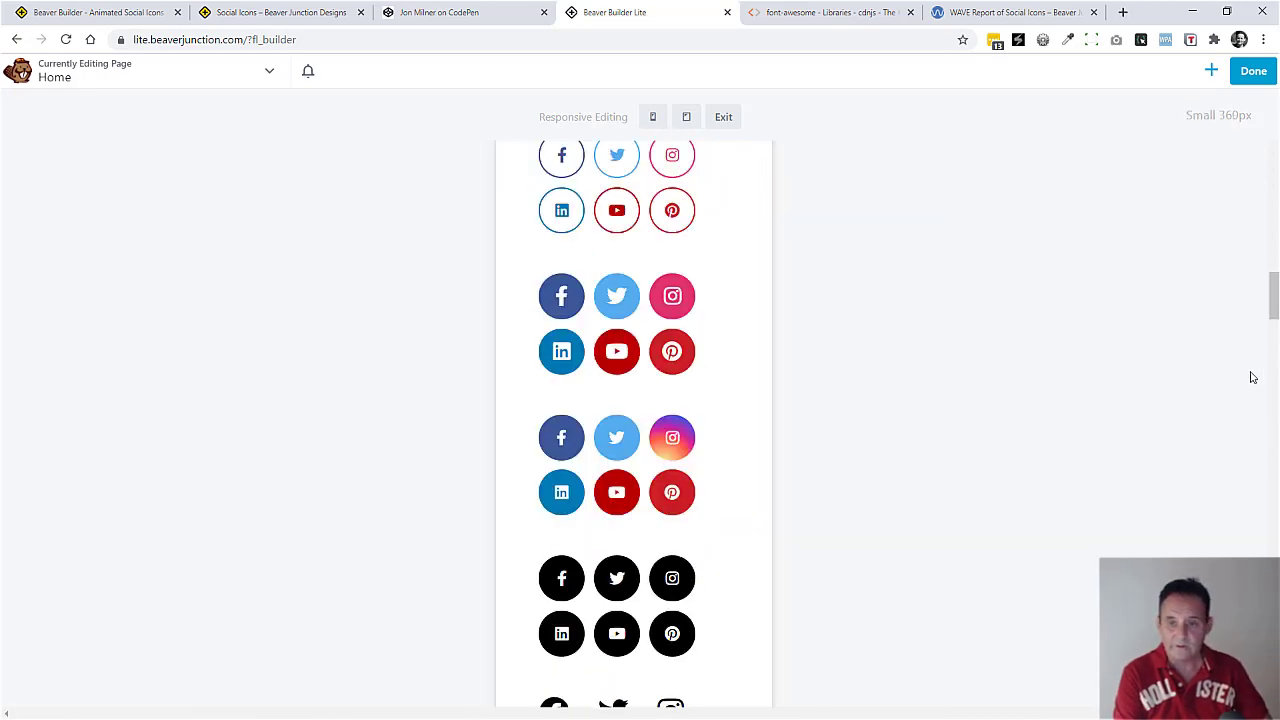
{"action": "key", "text": "r"}
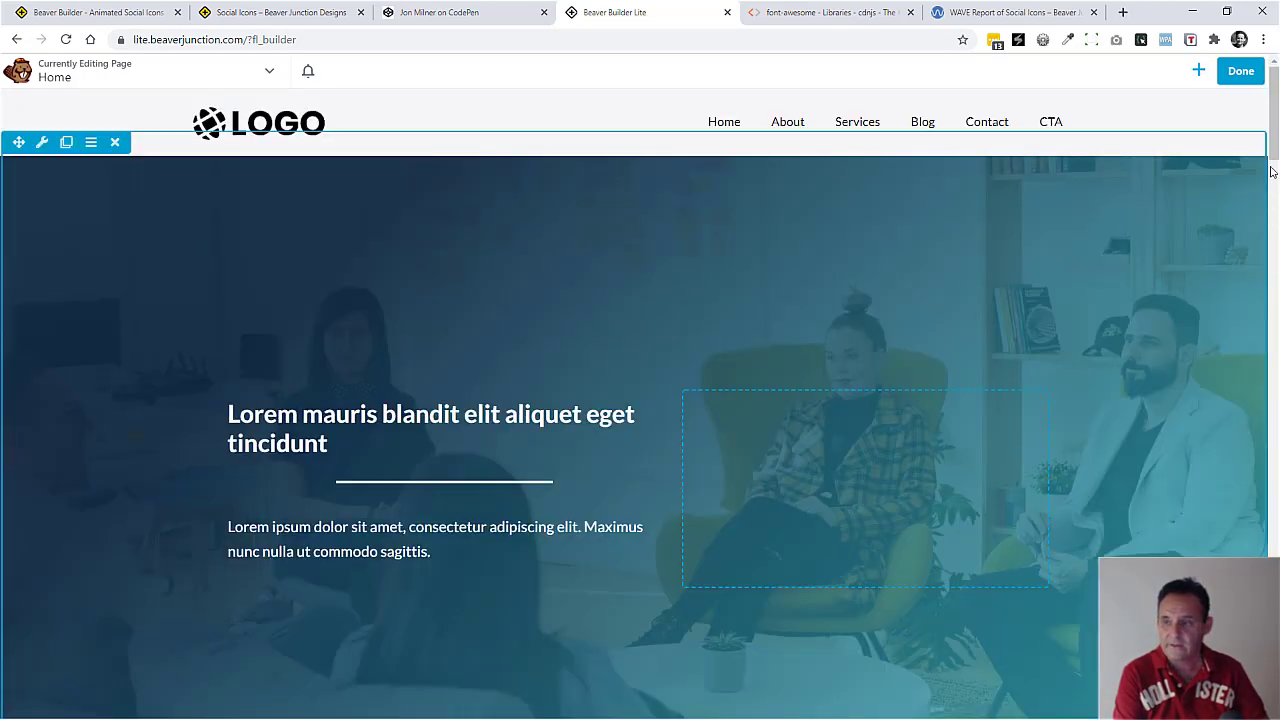
{"action": "left_click_drag", "start_coordinate": [1274, 140], "coordinate": [1274, 337]}
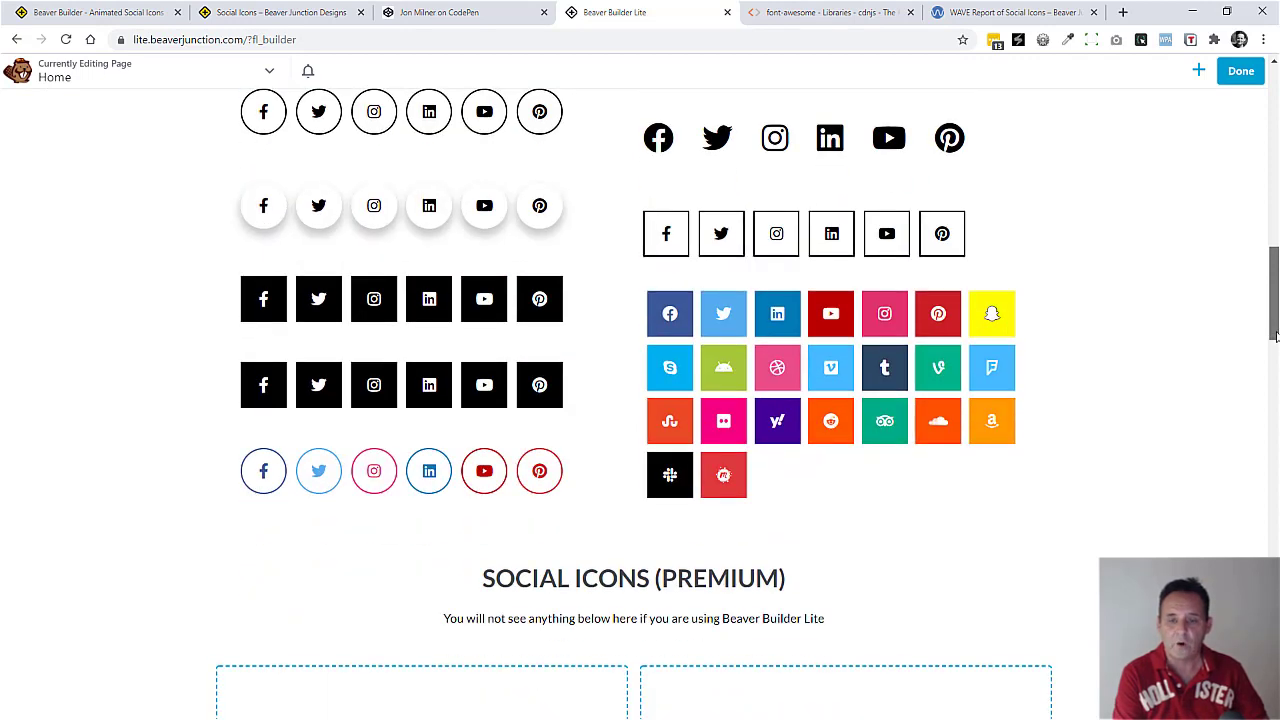
{"action": "left_click_drag", "start_coordinate": [1274, 337], "coordinate": [1274, 362]}
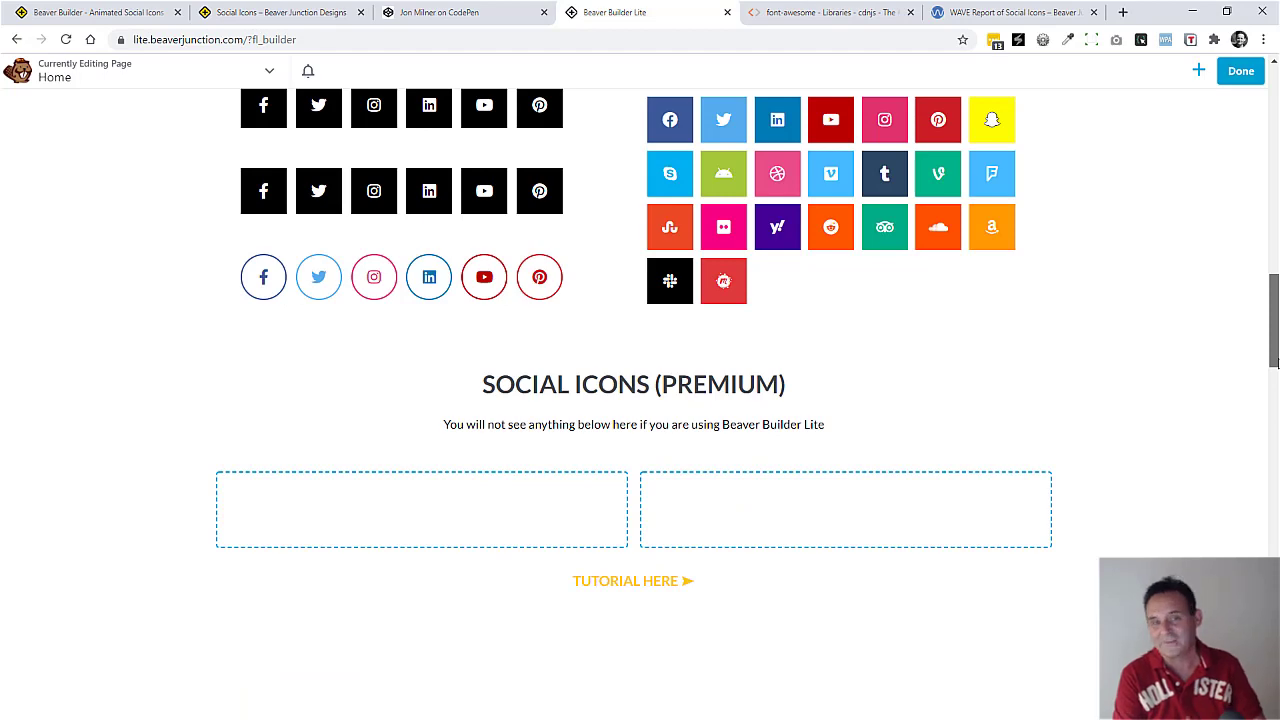
{"action": "left_click_drag", "start_coordinate": [1274, 362], "coordinate": [1257, 269]}
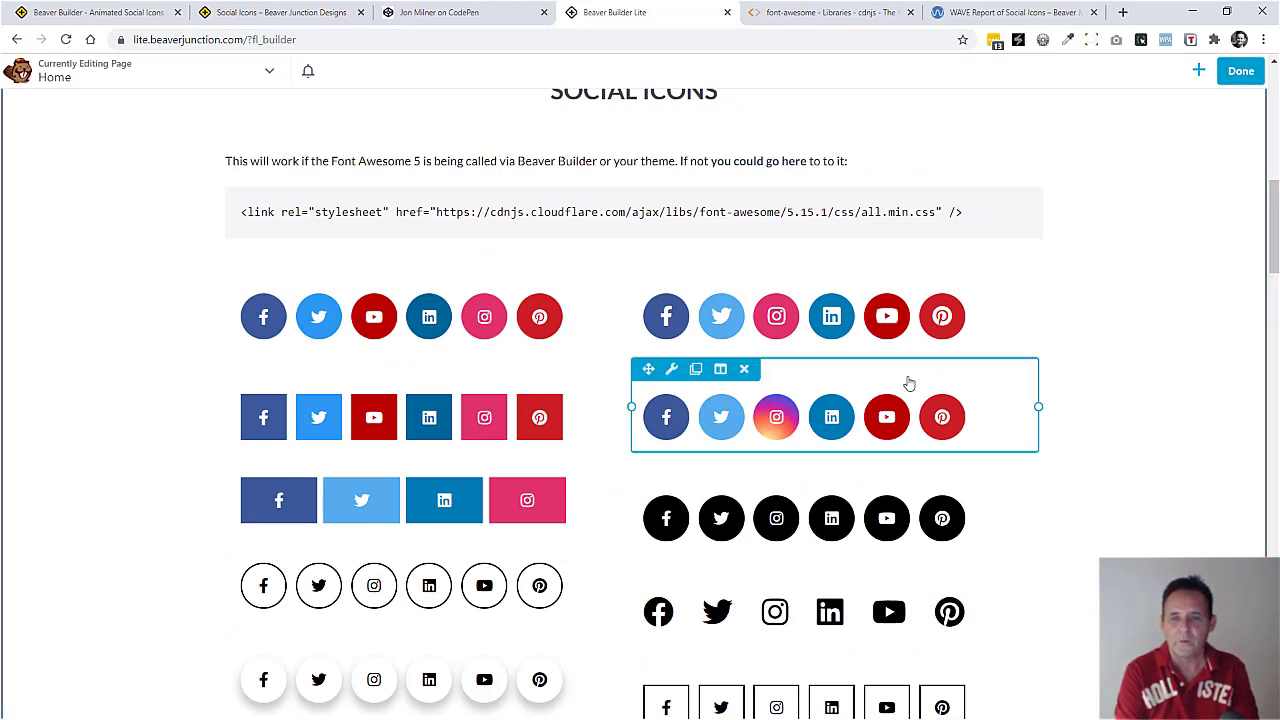
{"action": "mouse_move", "coordinate": [590, 342]}
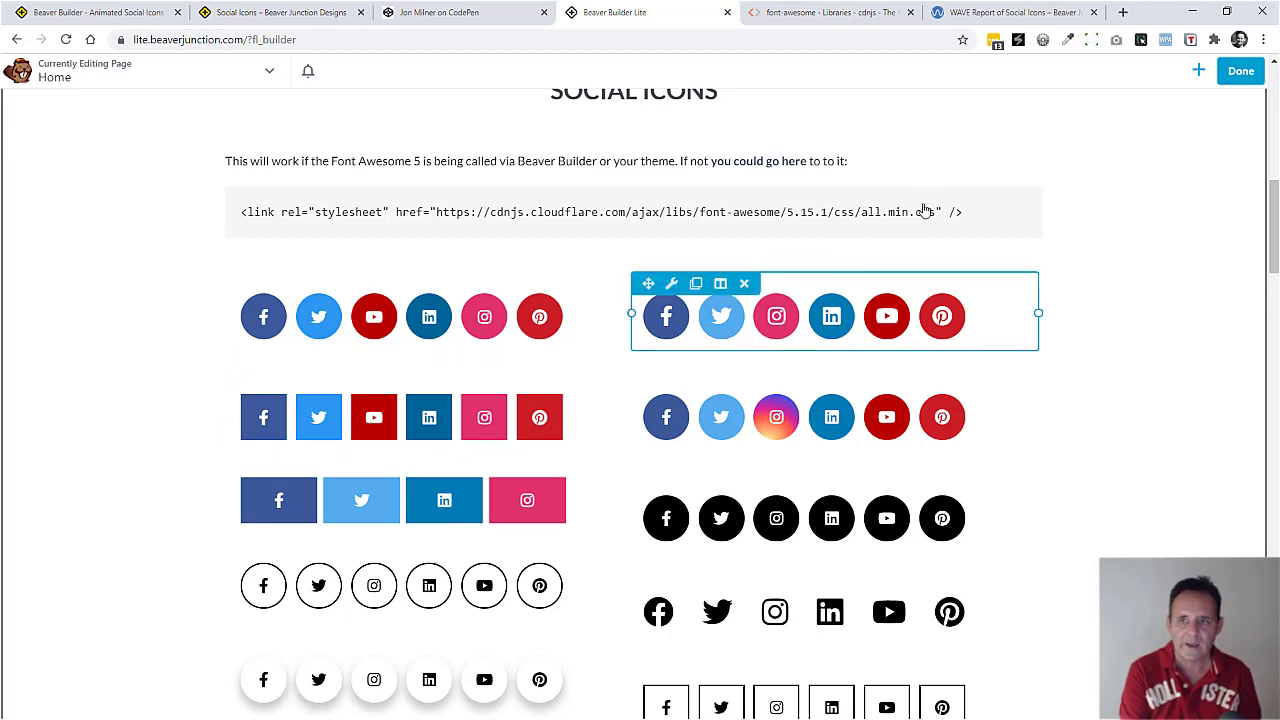
Review the WAVE report for the Social Icons page: 0 errors, 1 alert, 43 ARIA items.
{"action": "left_click", "coordinate": [1004, 14]}
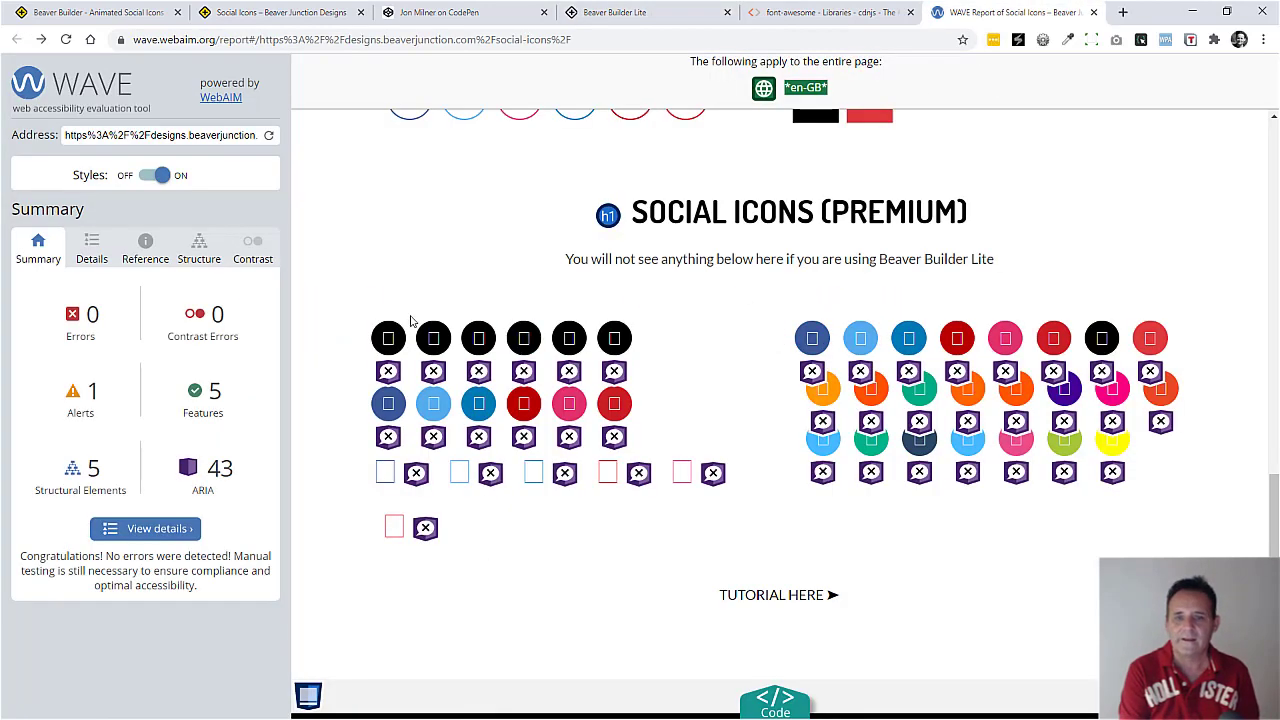
{"action": "left_click_drag", "start_coordinate": [1272, 505], "coordinate": [1272, 262]}
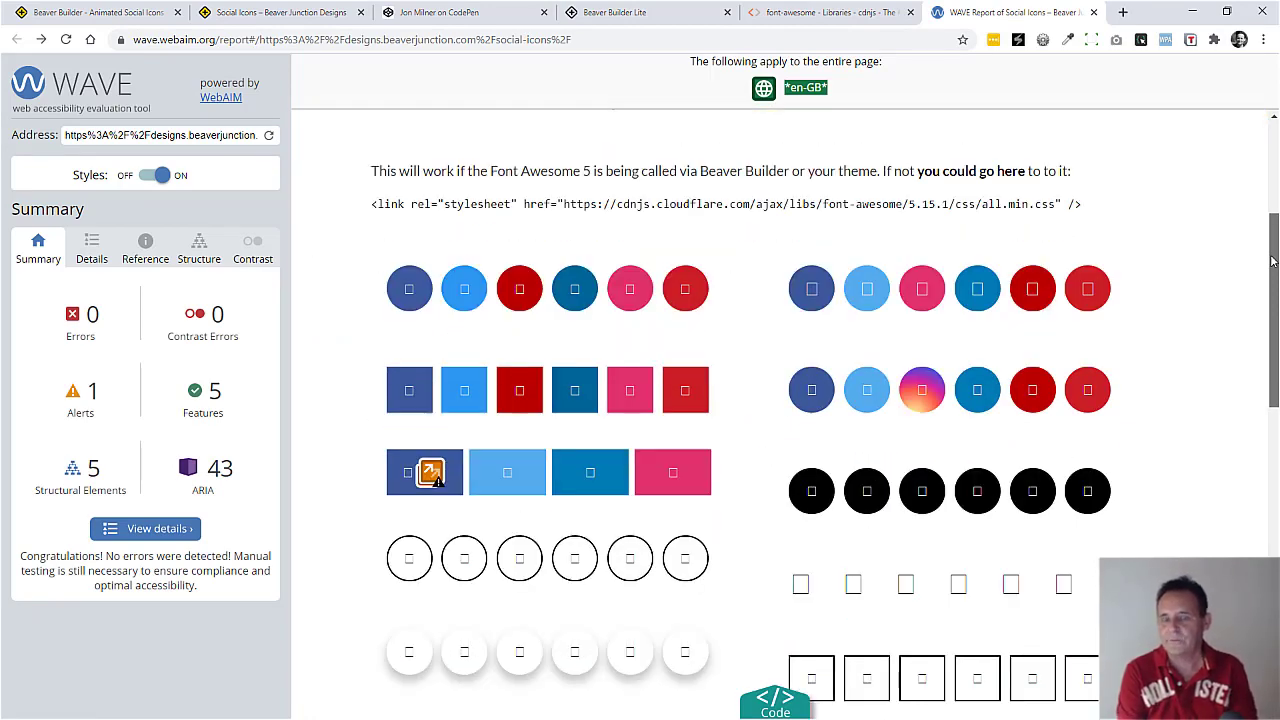
{"action": "left_click_drag", "start_coordinate": [1272, 262], "coordinate": [1276, 505]}
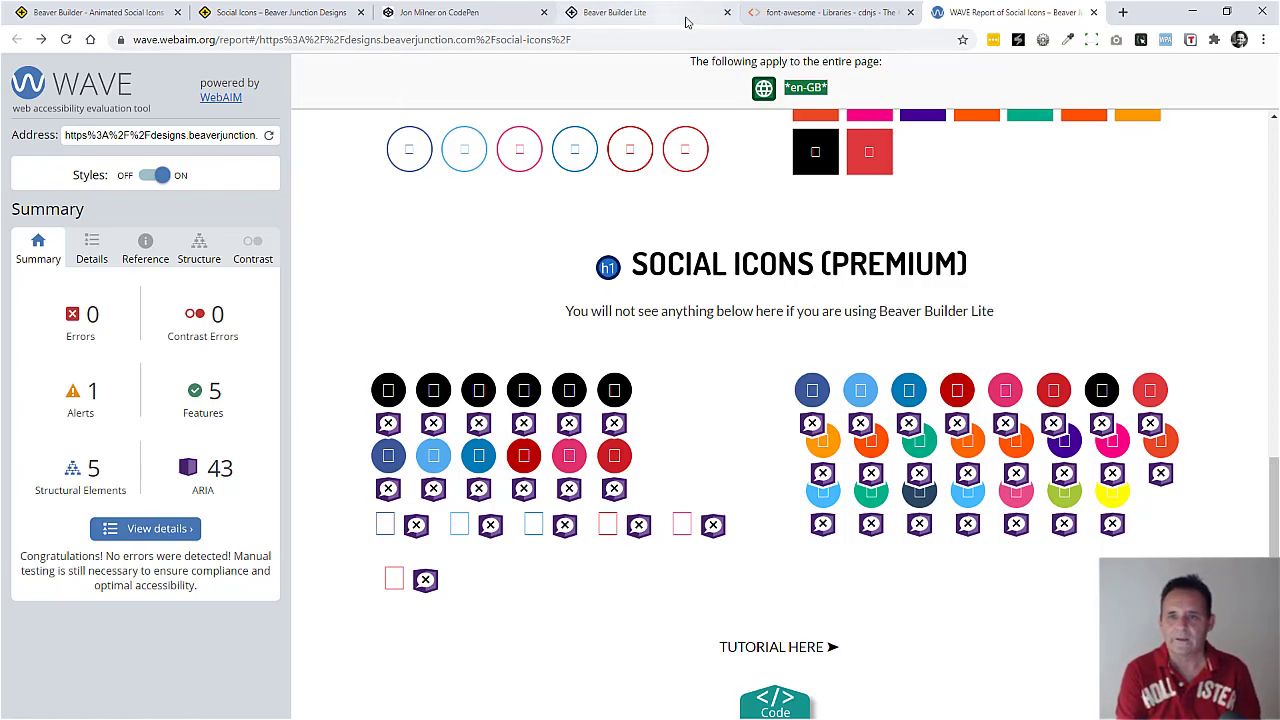
Switch to the Beaver Junction Designs Social Icons page and reveal the WordPress admin bar.
{"action": "left_click", "coordinate": [654, 12]}
{"action": "left_click_drag", "start_coordinate": [1272, 255], "coordinate": [1272, 325]}
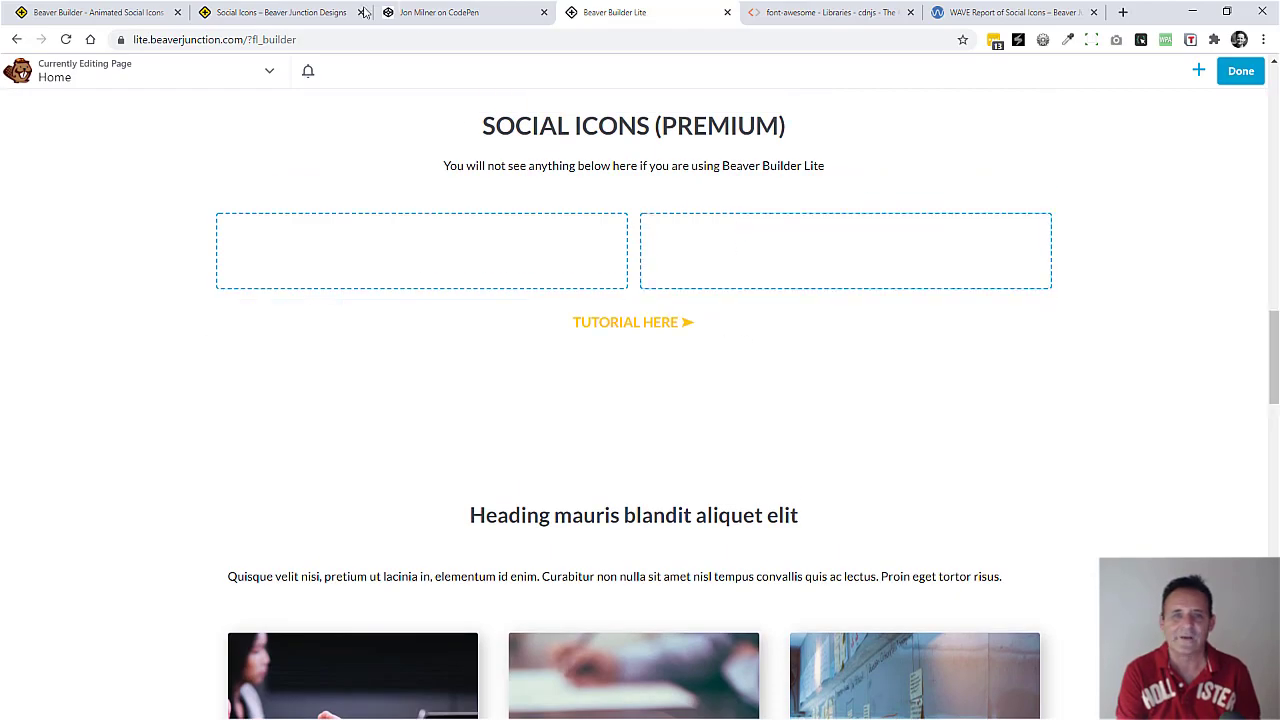
{"action": "left_click", "coordinate": [295, 8]}
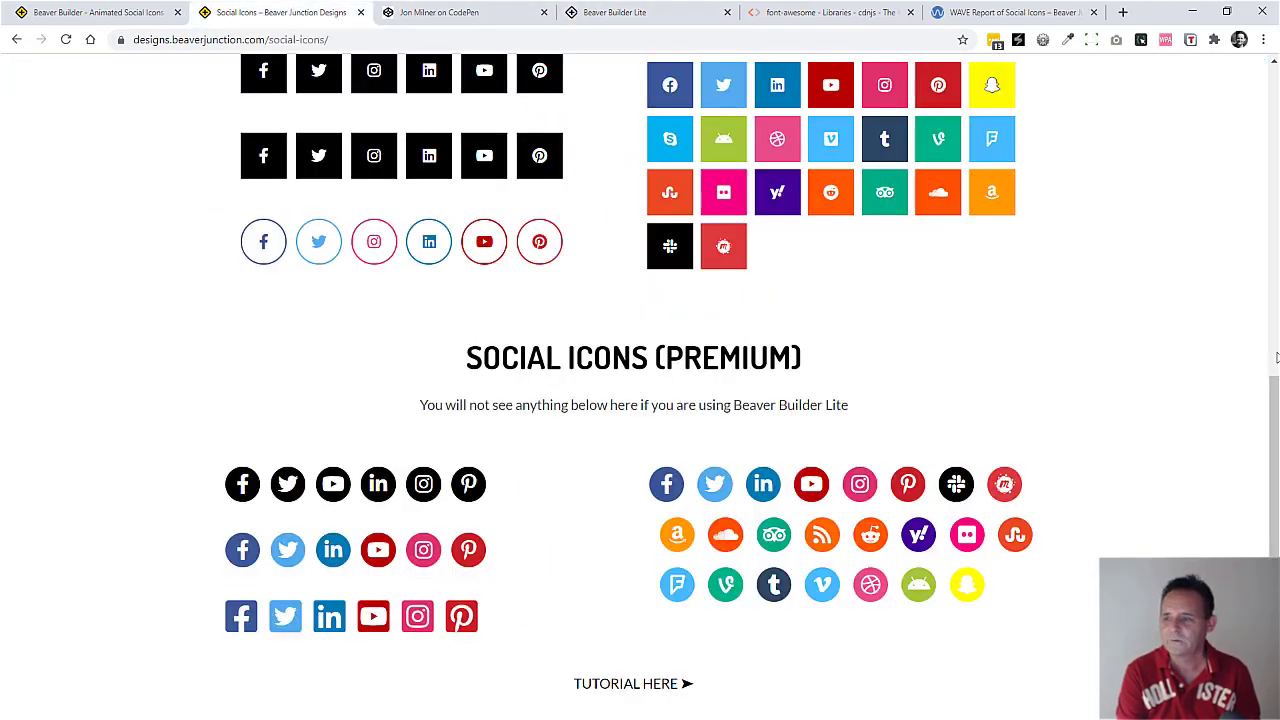
{"action": "left_click_drag", "start_coordinate": [1274, 372], "coordinate": [1171, 43]}
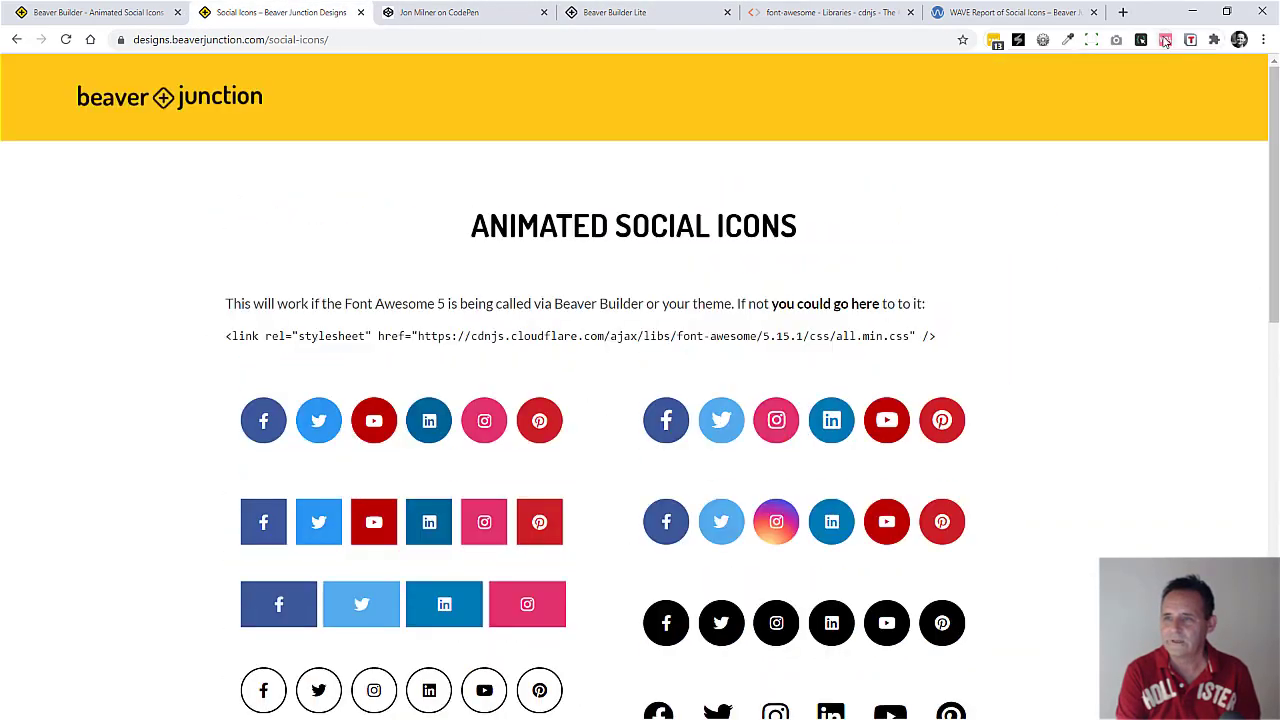
{"action": "left_click", "coordinate": [1165, 40]}
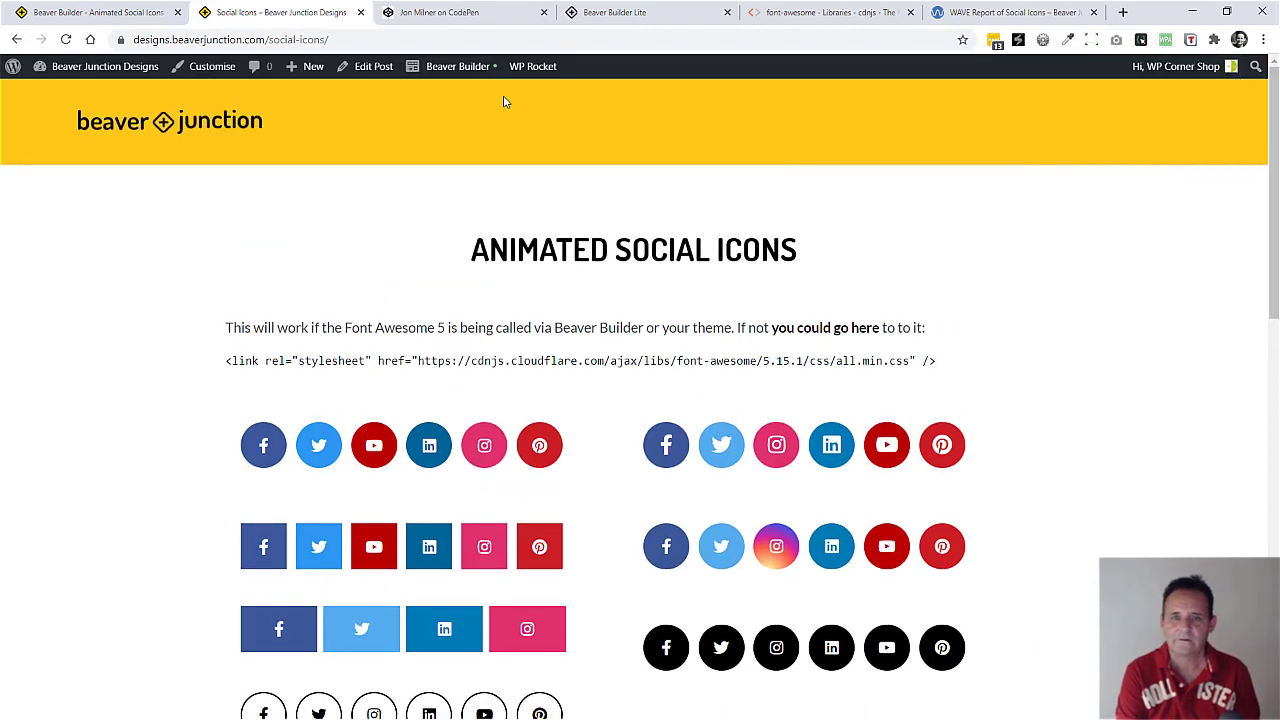
In Beaver Builder, edit the premium icon group's Facebook icon and select its 'Facebook' screen reader text.
{"action": "left_click", "coordinate": [455, 66]}
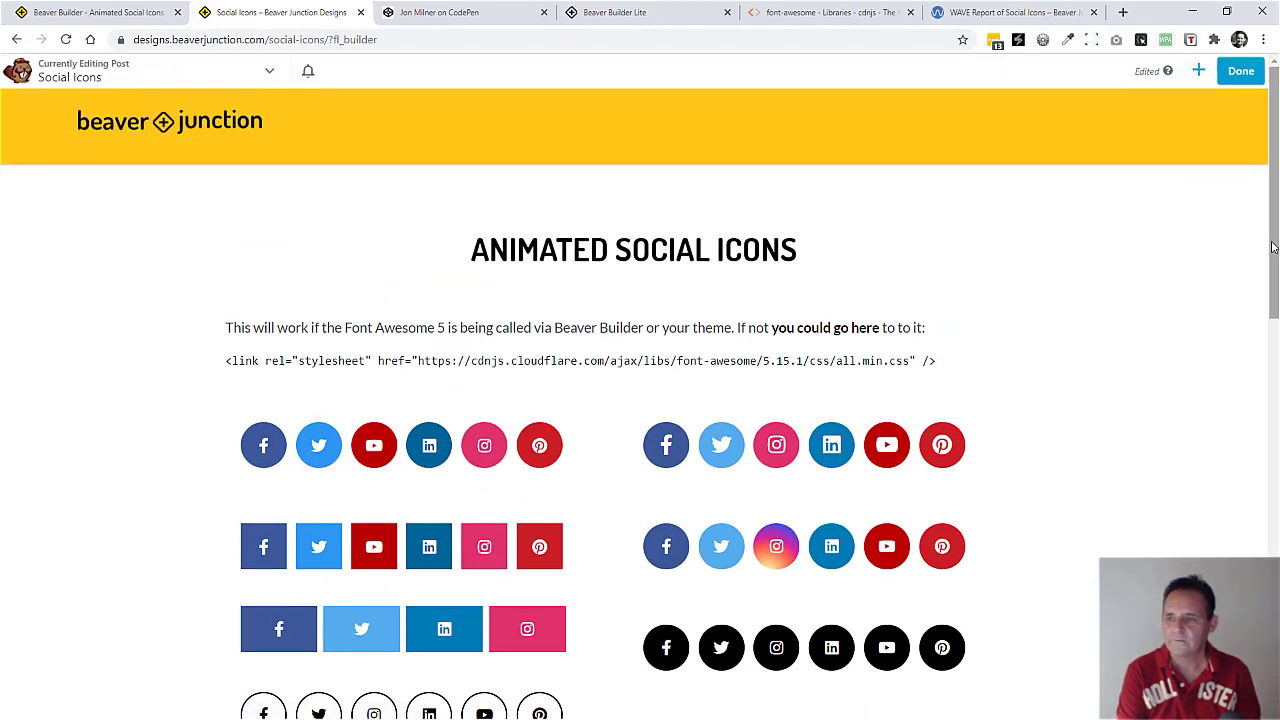
{"action": "left_click_drag", "start_coordinate": [1273, 248], "coordinate": [1273, 578]}
{"action": "left_click", "coordinate": [825, 490]}
{"action": "left_click", "coordinate": [555, 302]}
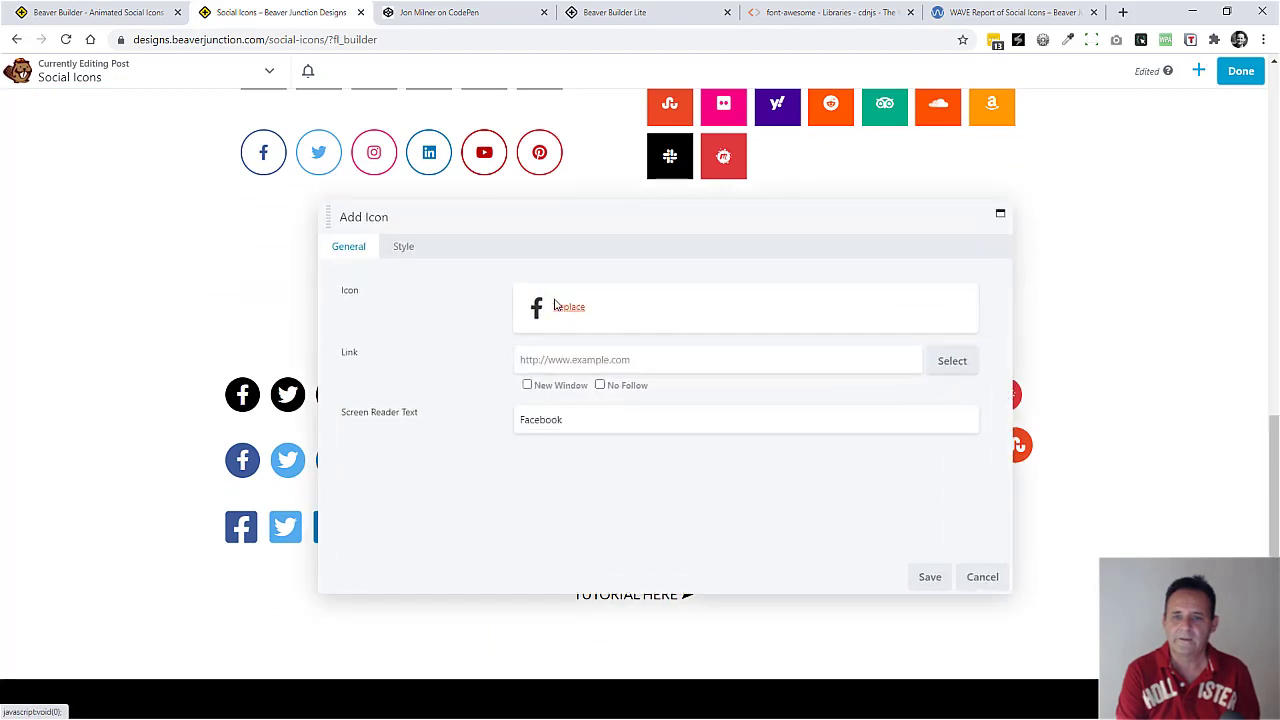
{"action": "left_click_drag", "start_coordinate": [577, 426], "coordinate": [426, 434]}
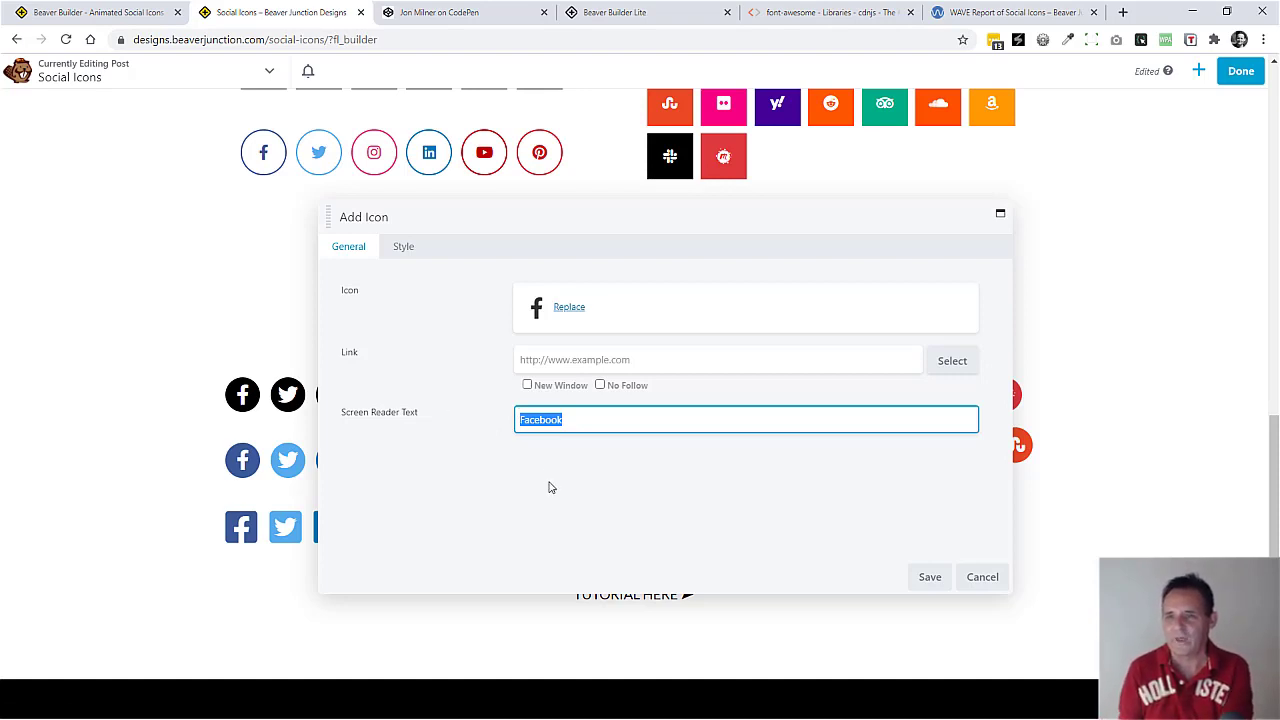
Check the Facebook button's announced label on the WAVE report (0 errors, 1 alert, 43 ARIA items).
{"action": "left_click", "coordinate": [953, 15]}
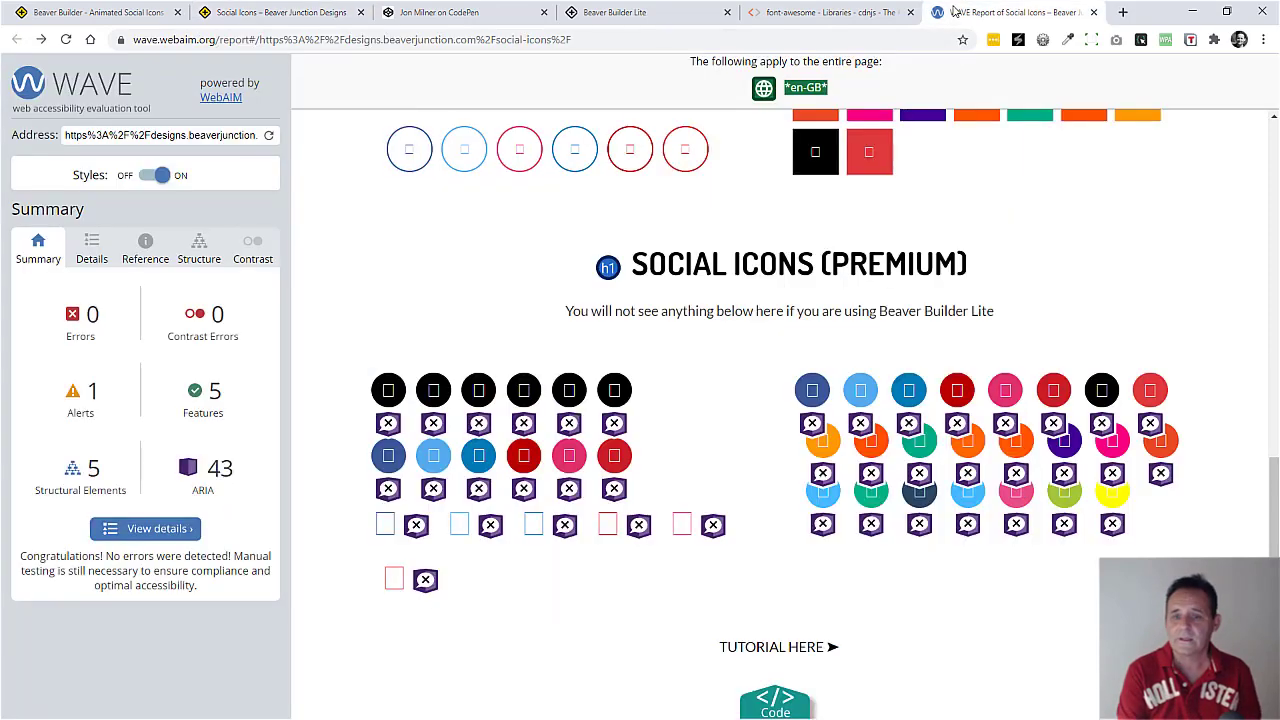
{"action": "left_click_drag", "start_coordinate": [1272, 503], "coordinate": [1247, 287]}
{"action": "scroll", "coordinate": [1247, 287], "scroll_direction": "up", "scroll_amount": 1}
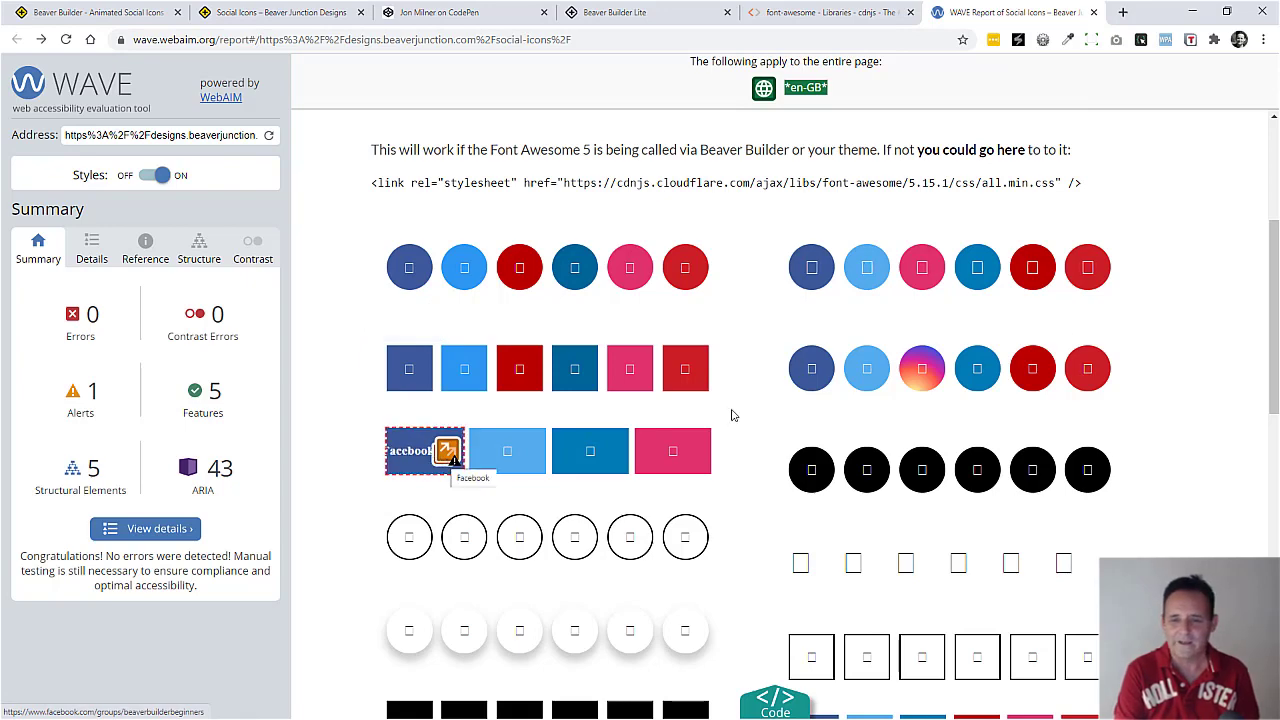
{"action": "scroll", "coordinate": [1275, 452], "scroll_direction": "down", "scroll_amount": 3}
{"action": "scroll", "coordinate": [1275, 452], "scroll_direction": "down", "scroll_amount": 2}
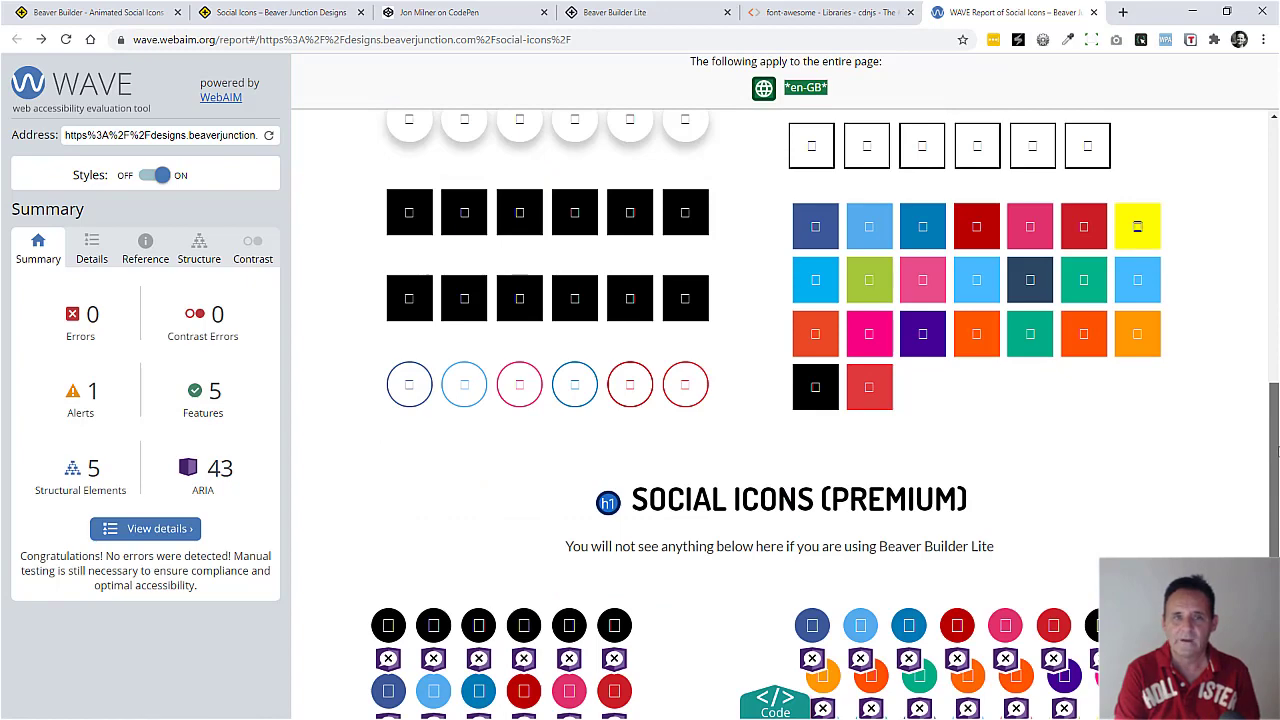
Return to the Beaver Builder Lite Home page editor at its Social Icons section with glyph icon sets.
{"action": "left_click", "coordinate": [655, 8]}
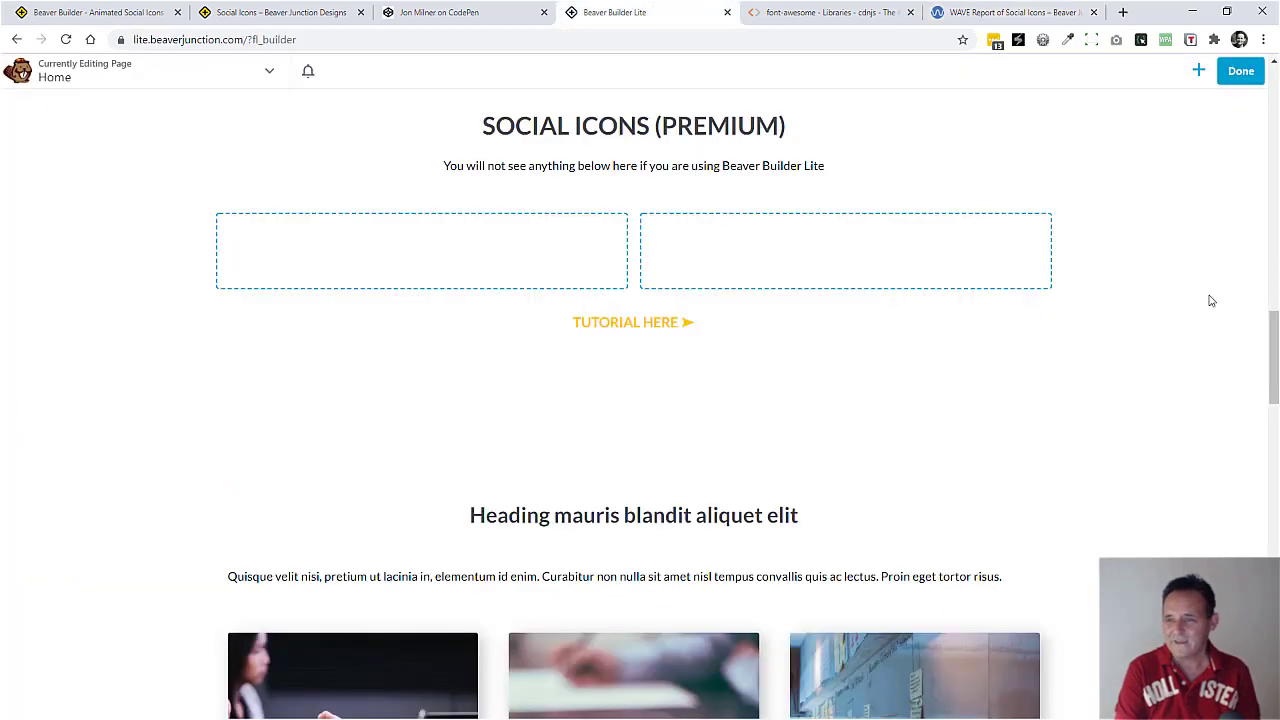
{"action": "scroll", "coordinate": [1250, 290], "scroll_direction": "up", "scroll_amount": 9}
{"action": "scroll", "coordinate": [1257, 238], "scroll_direction": "up", "scroll_amount": 4}
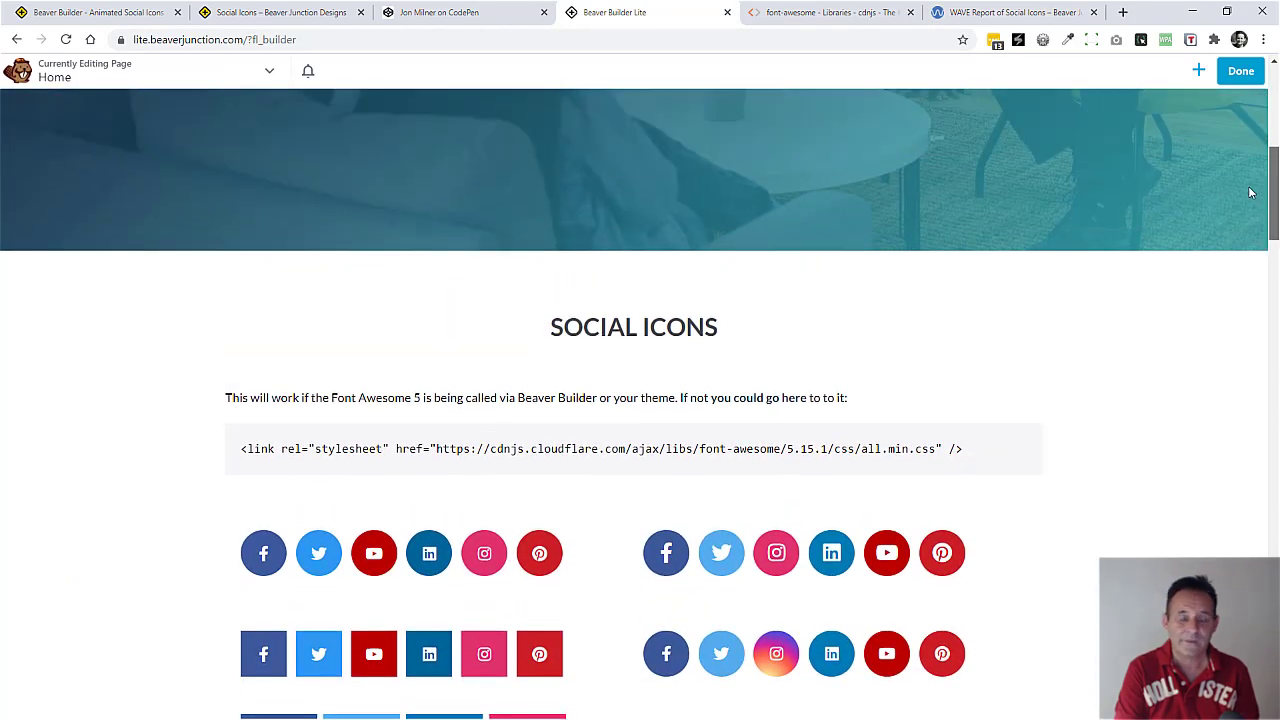
{"action": "scroll", "coordinate": [1252, 210], "scroll_direction": "down", "scroll_amount": 3}
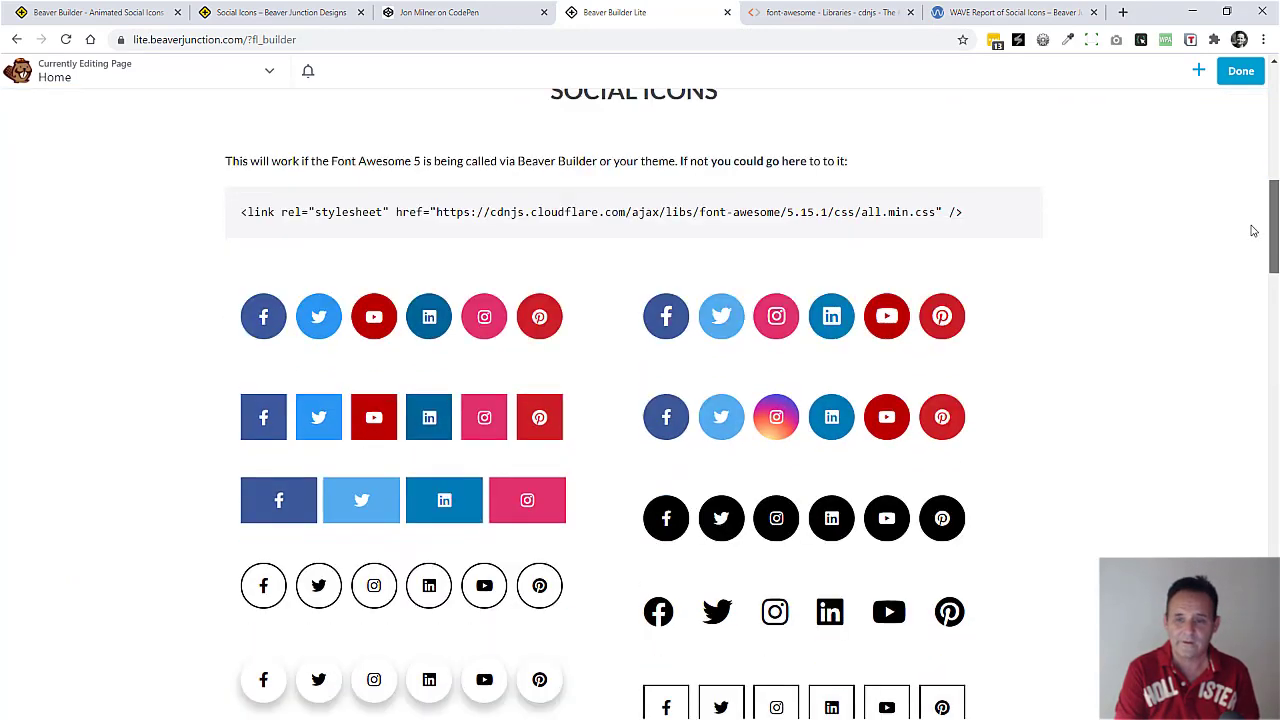